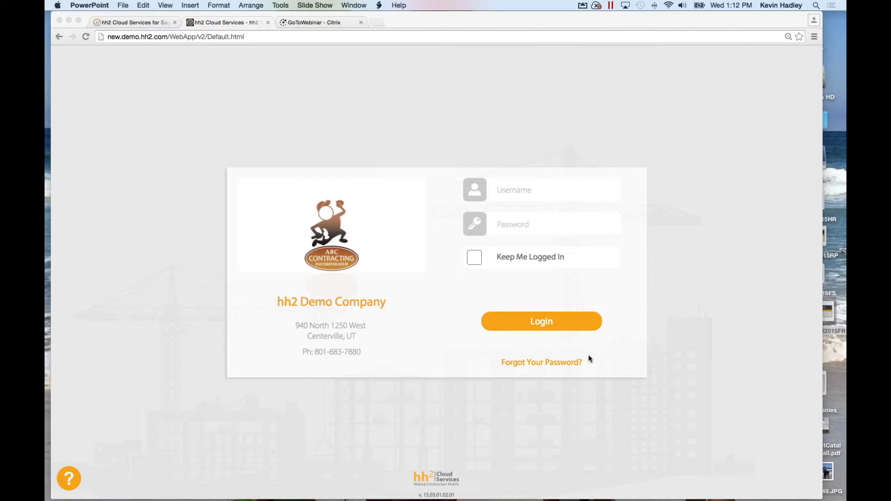
# Log into hh2 Cloud Services in Chrome with the demo company's username and password.
pyautogui.click(511, 190)
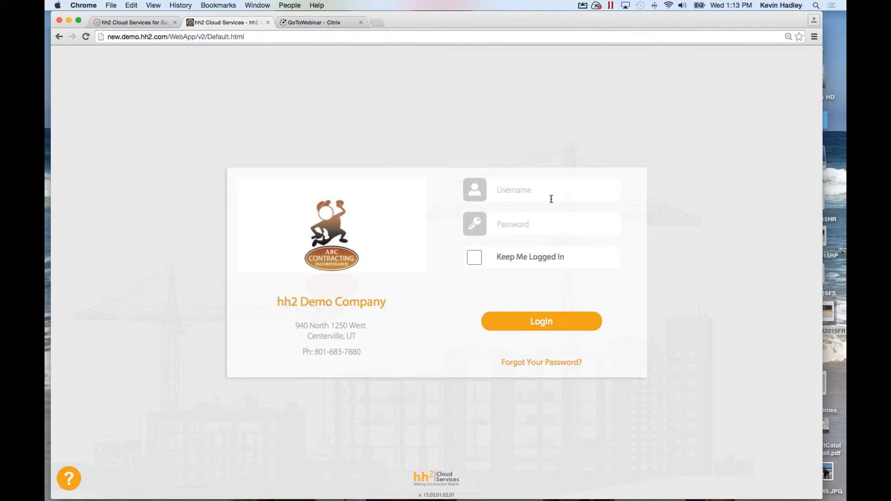
pyautogui.click(504, 191)
pyautogui.write('grna')
pyautogui.press('BackSpace')
pyautogui.press('BackSpace')
pyautogui.write('ant')
pyautogui.press('Tab')
pyautogui.write('••••••••')
pyautogui.press('Return')
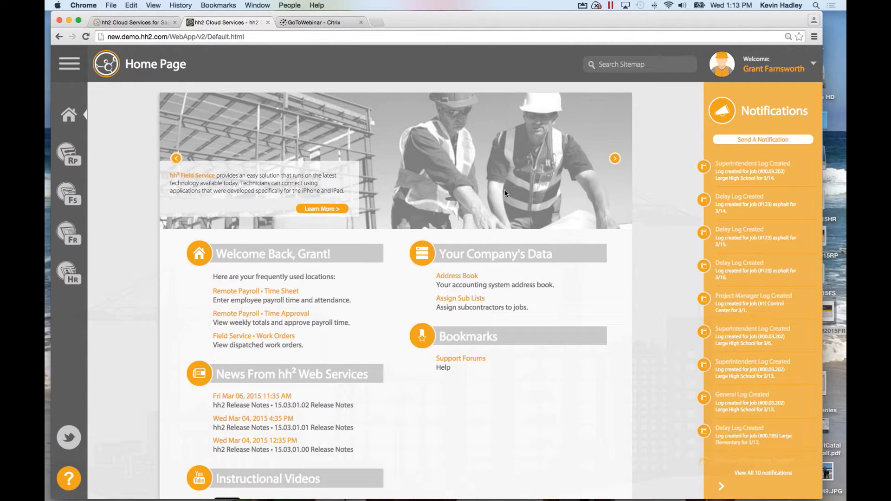
# Open the Field Reports Daily Logs Calendar for Mar 15 – Mar 21, 2015.
pyautogui.click(71, 234)
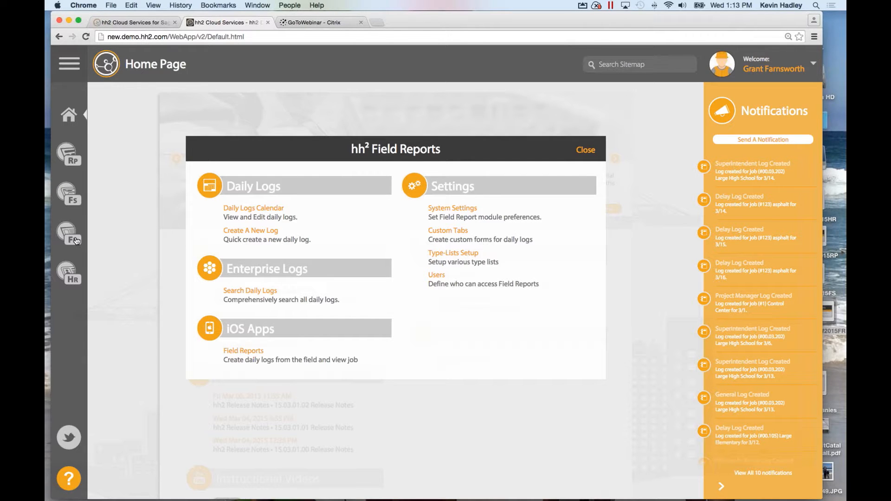
pyautogui.click(245, 210)
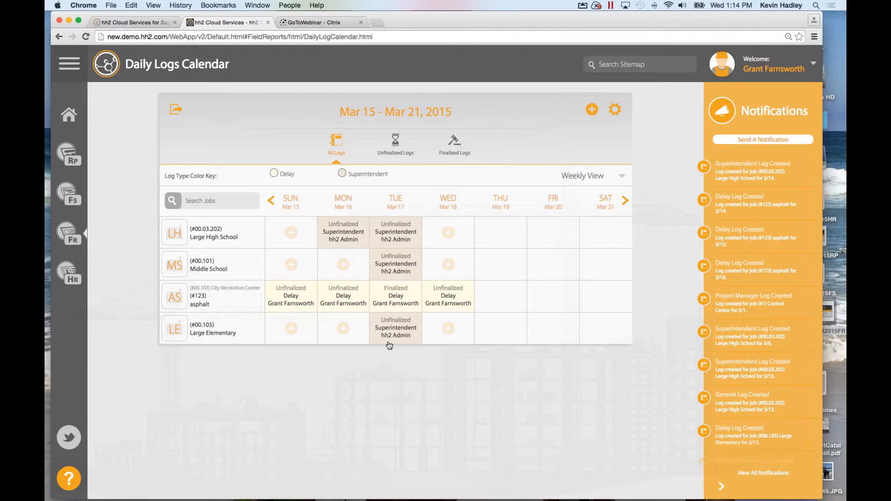
# Go back to the week of Mar 8–14 and open Friday's Large High School Superintendent log.
pyautogui.click(269, 204)
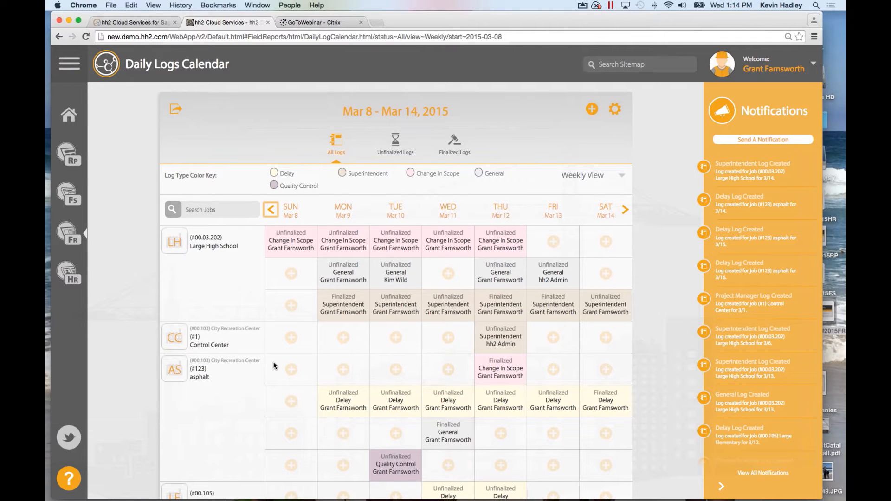
pyautogui.scroll(-1, 274, 366)
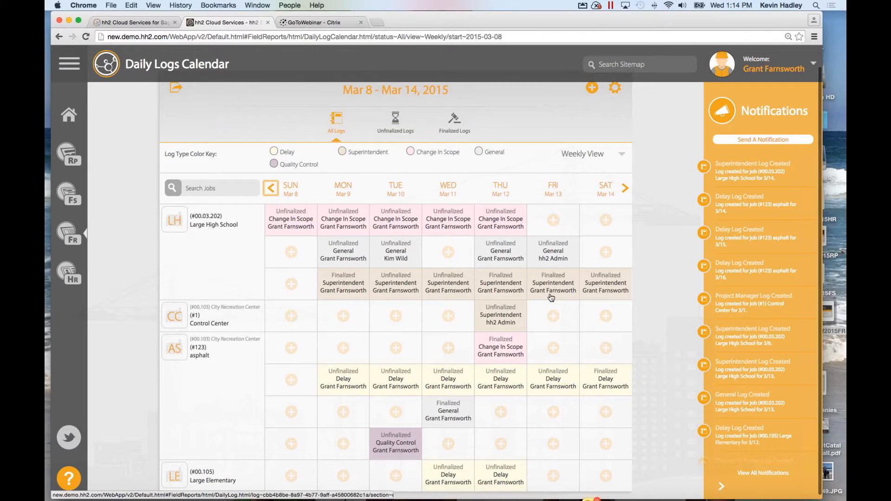
pyautogui.scroll(1, 550, 299)
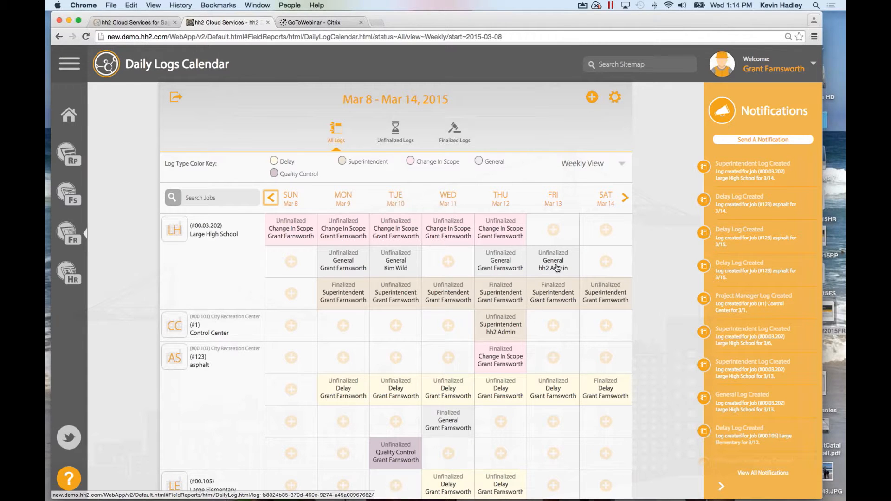
pyautogui.click(548, 294)
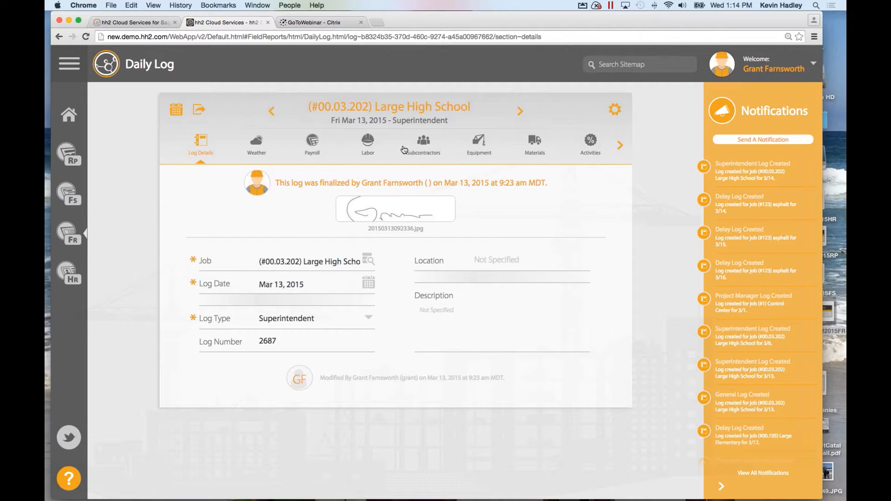
# Review the Mar 13 log's Weather, Payroll, Labor and Subcontractors sections, then bring up the export options.
pyautogui.click(258, 147)
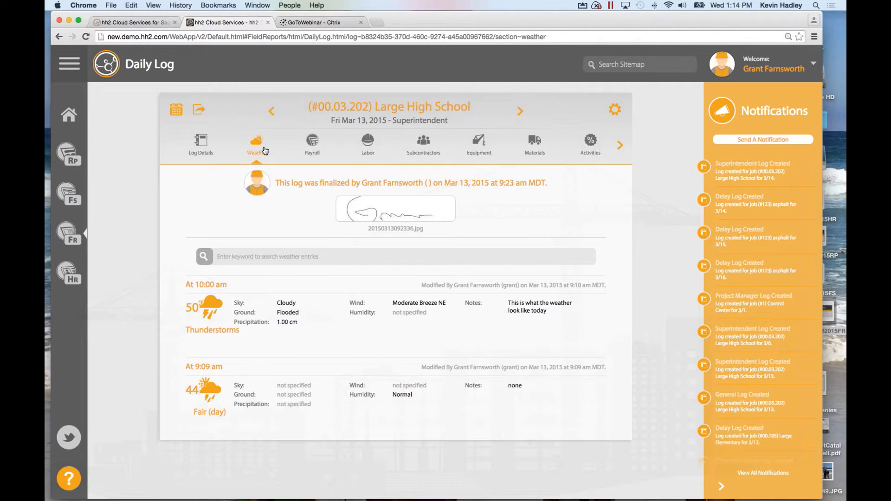
pyautogui.click(312, 143)
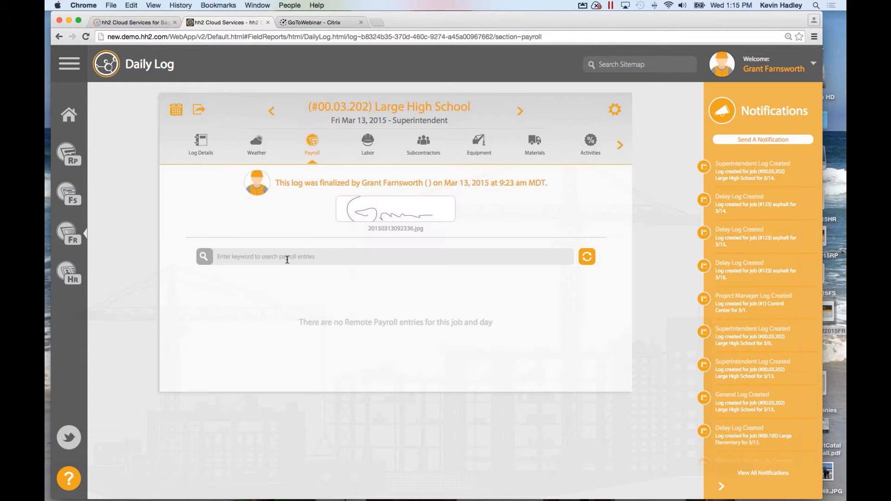
pyautogui.click(367, 148)
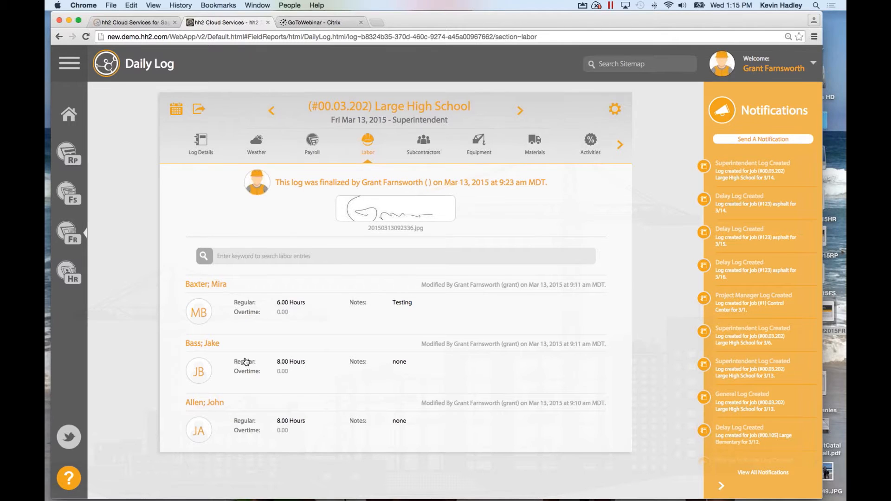
pyautogui.click(426, 143)
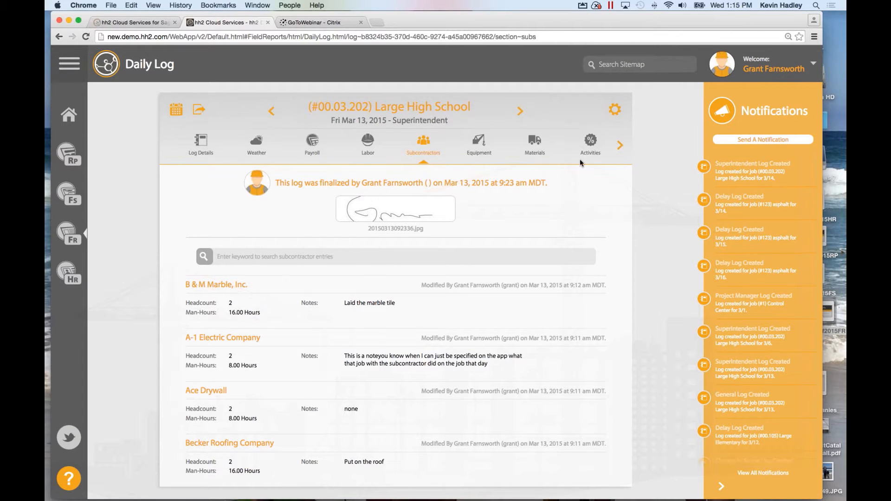
pyautogui.click(200, 110)
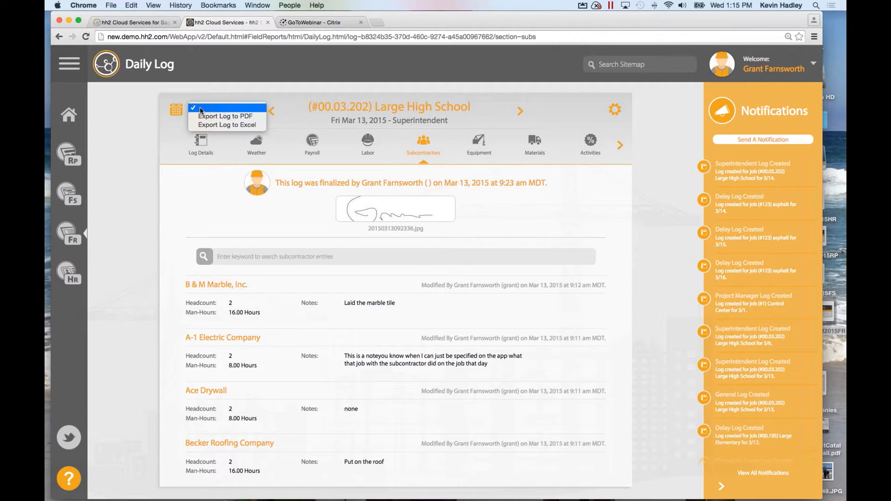
# Export the Mar 13 Large High School log as a PDF file.
pyautogui.click(215, 116)
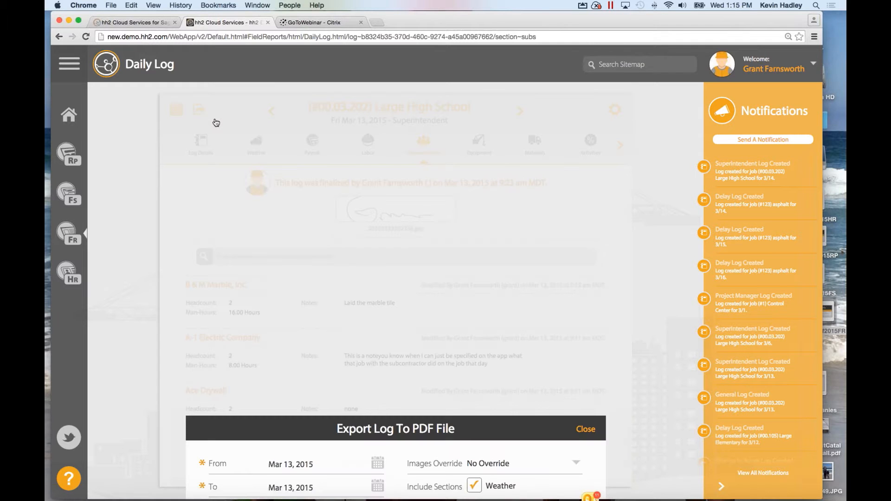
pyautogui.click(384, 362)
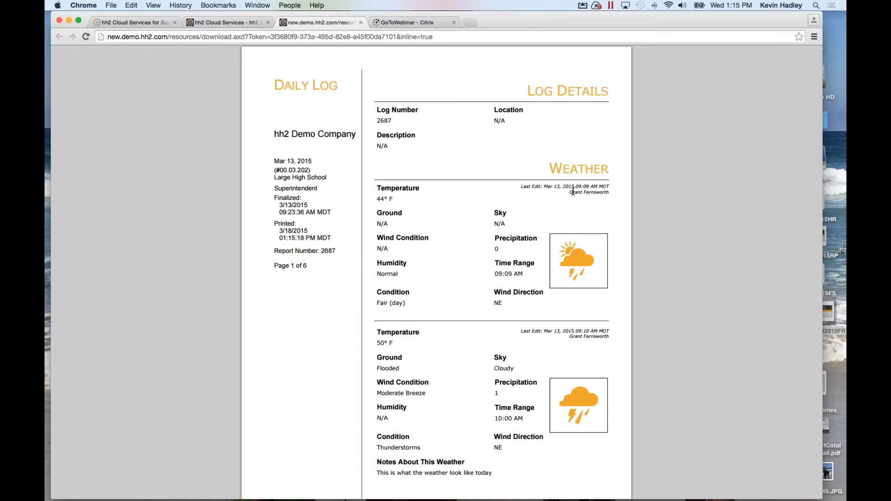
# Read through the 6-page Daily Log PDF, then close its tab and the Export Log To PDF dialog.
pyautogui.scroll(-1, 581, 168)
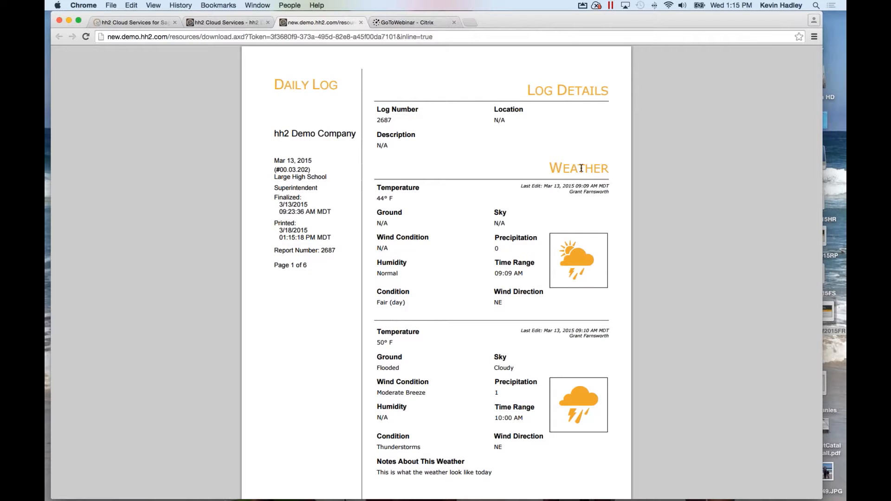
pyautogui.scroll(-2, 585, 186)
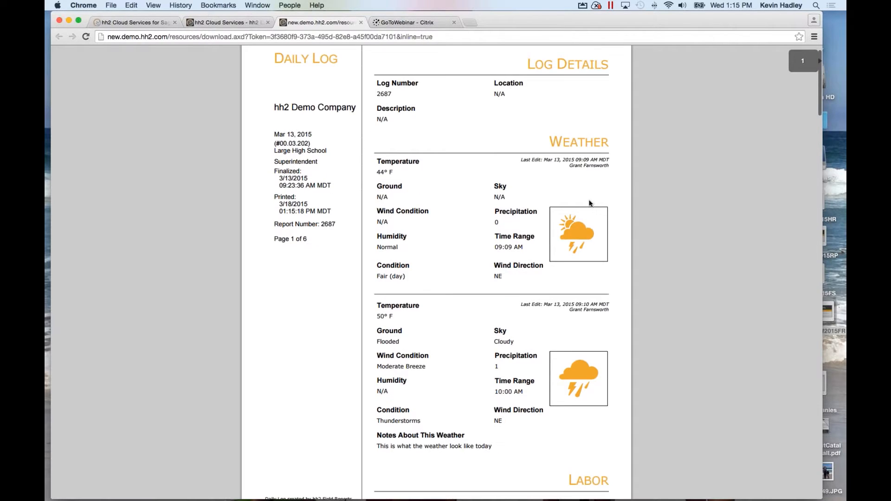
pyautogui.scroll(-3, 533, 167)
pyautogui.scroll(-2, 483, 139)
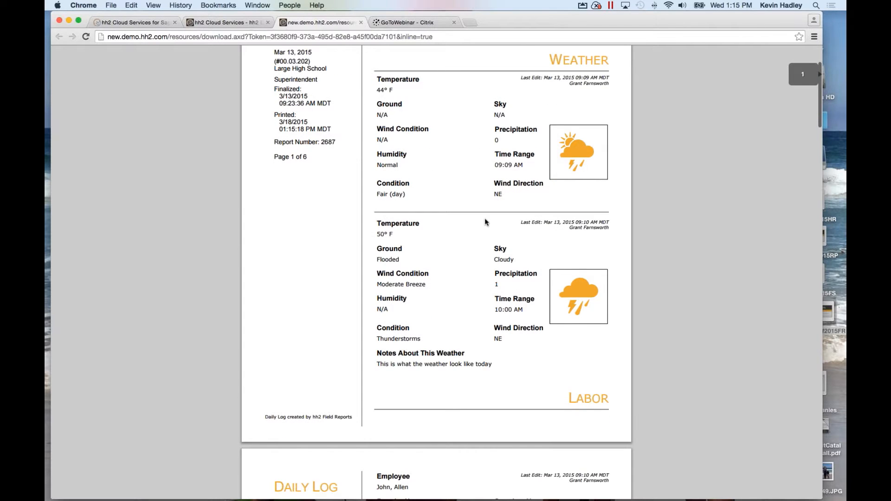
pyautogui.scroll(-10, 484, 220)
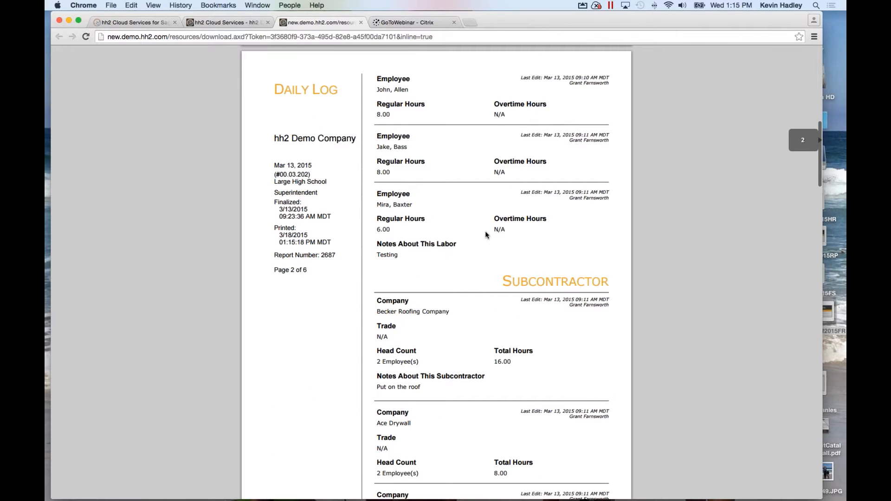
pyautogui.scroll(-1, 486, 230)
pyautogui.scroll(2, 485, 230)
pyautogui.scroll(3, 485, 230)
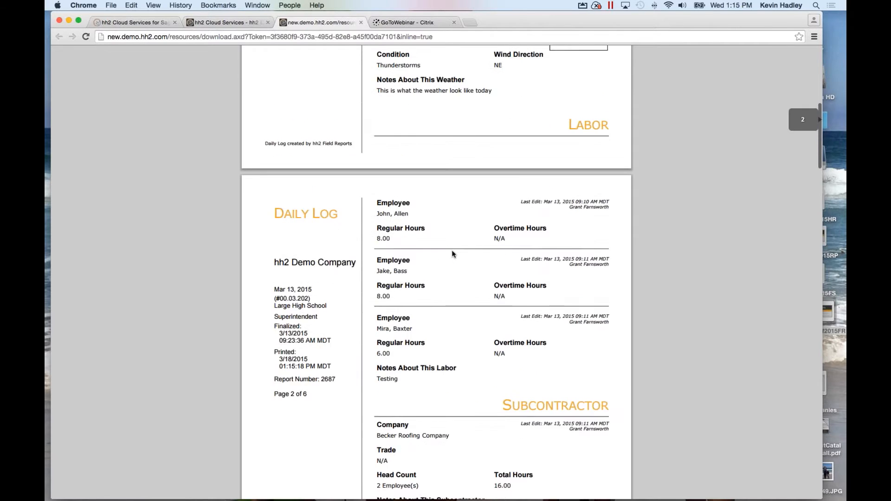
pyautogui.scroll(-5, 454, 261)
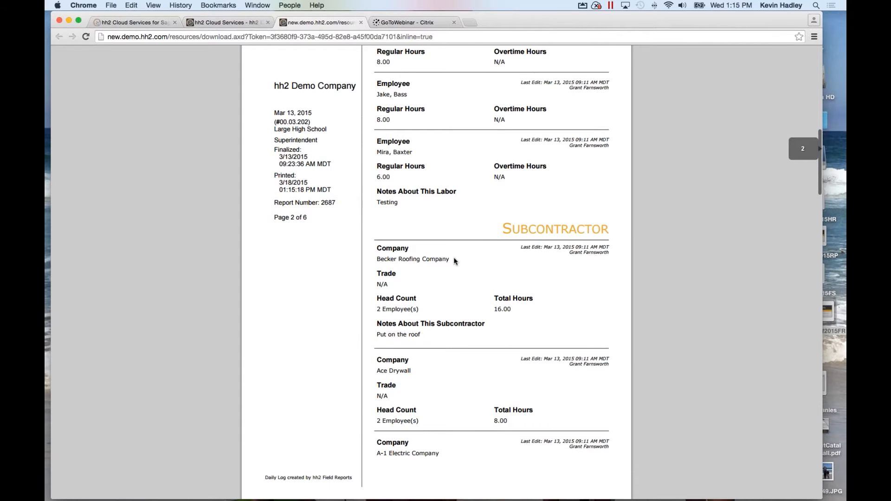
pyautogui.scroll(-3, 454, 261)
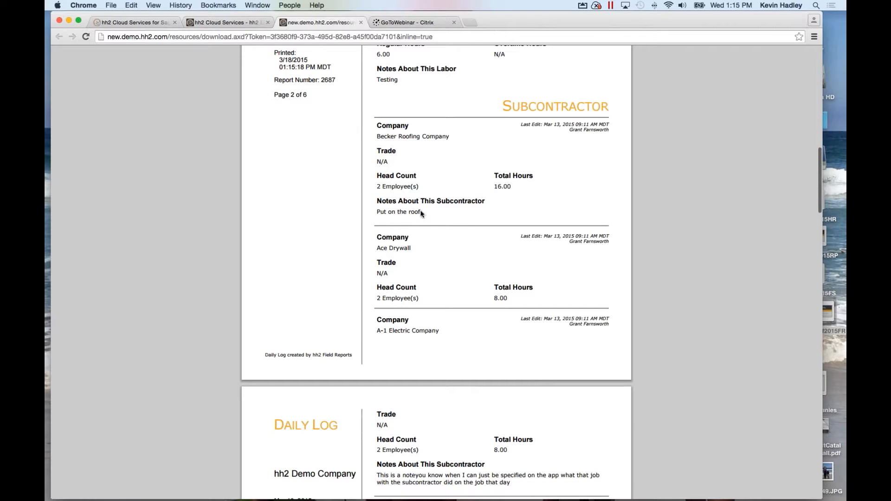
pyautogui.scroll(-4, 422, 213)
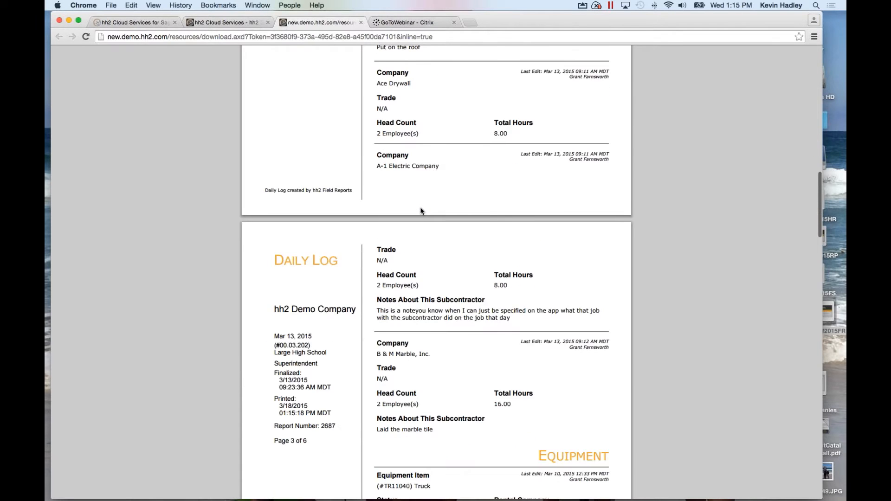
pyautogui.scroll(-7, 422, 212)
pyautogui.scroll(-15, 429, 206)
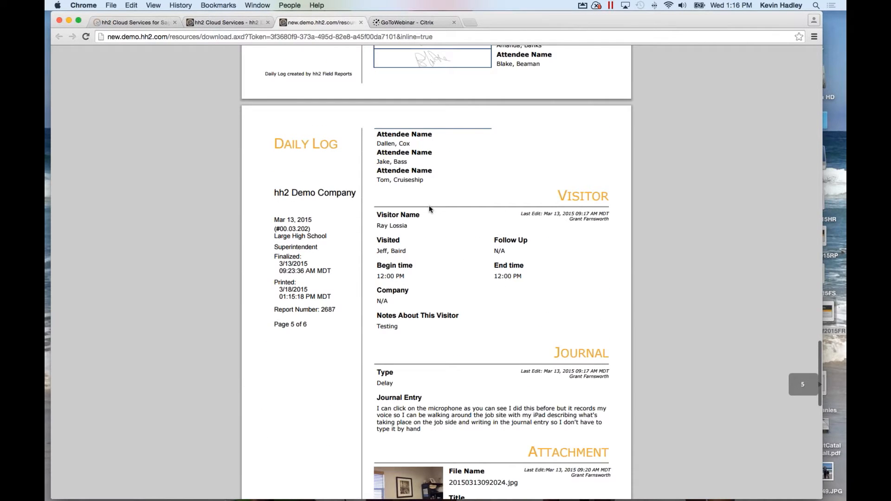
pyautogui.scroll(-5, 429, 207)
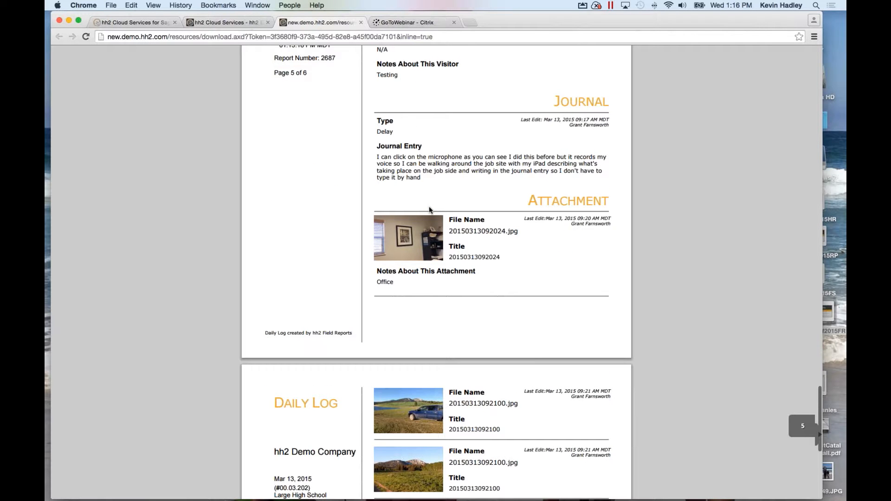
pyautogui.scroll(-3, 429, 209)
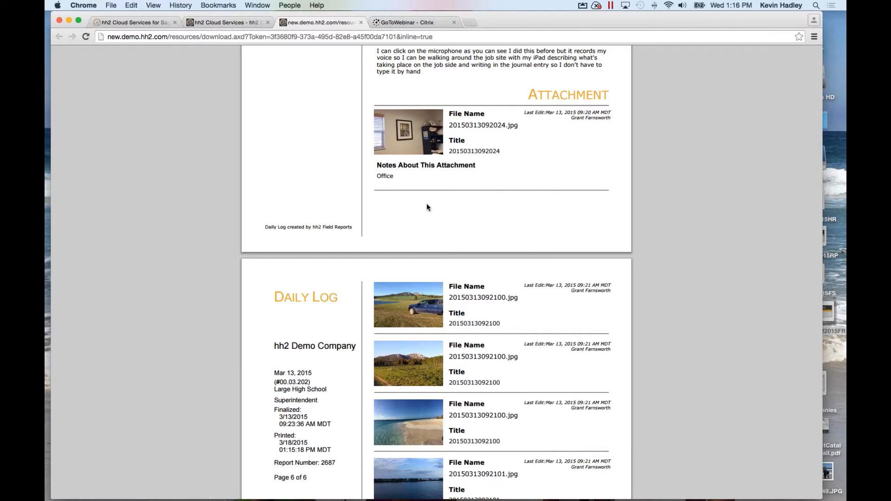
pyautogui.scroll(-5, 427, 207)
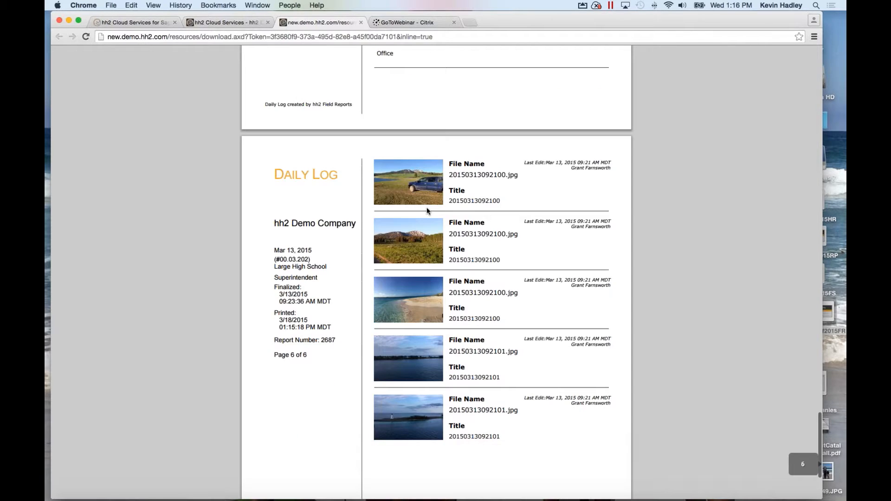
pyautogui.scroll(1, 427, 209)
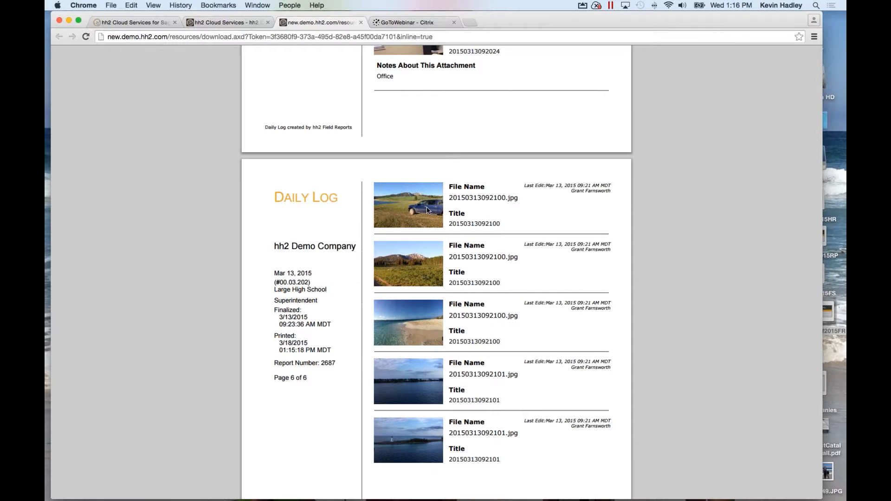
pyautogui.scroll(1, 427, 210)
pyautogui.scroll(15, 427, 210)
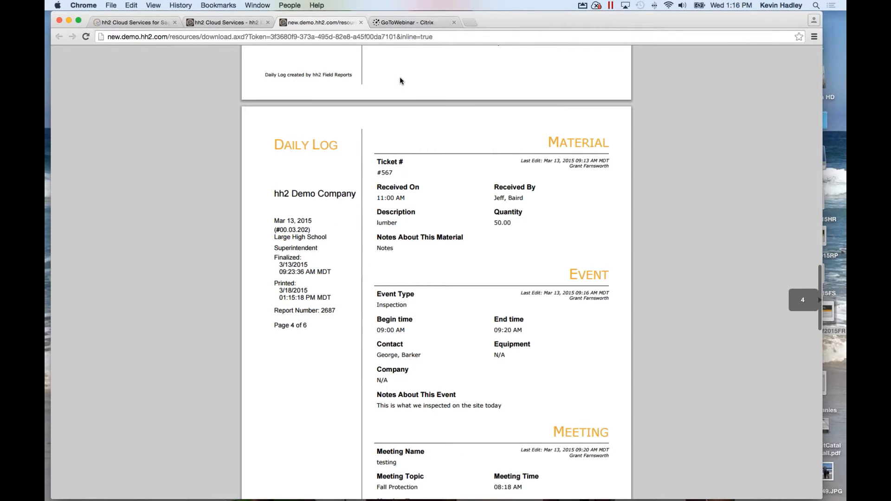
pyautogui.scroll(15, 400, 77)
pyautogui.click(361, 22)
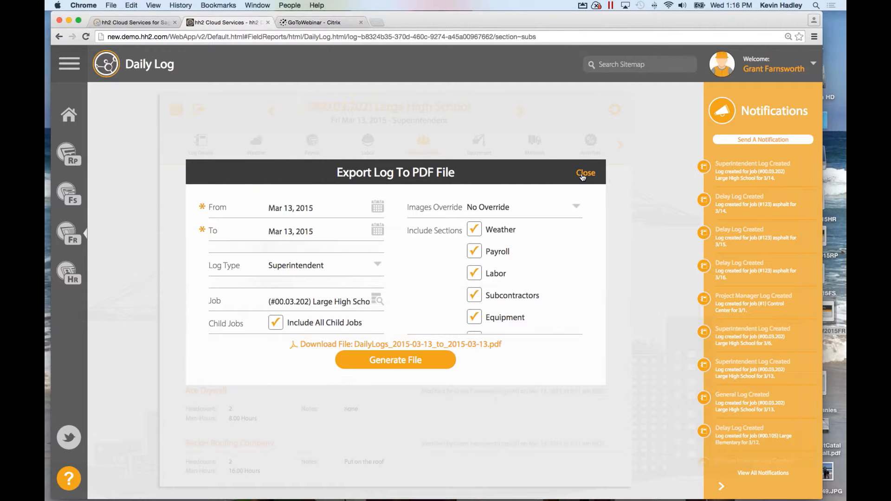
pyautogui.click(586, 173)
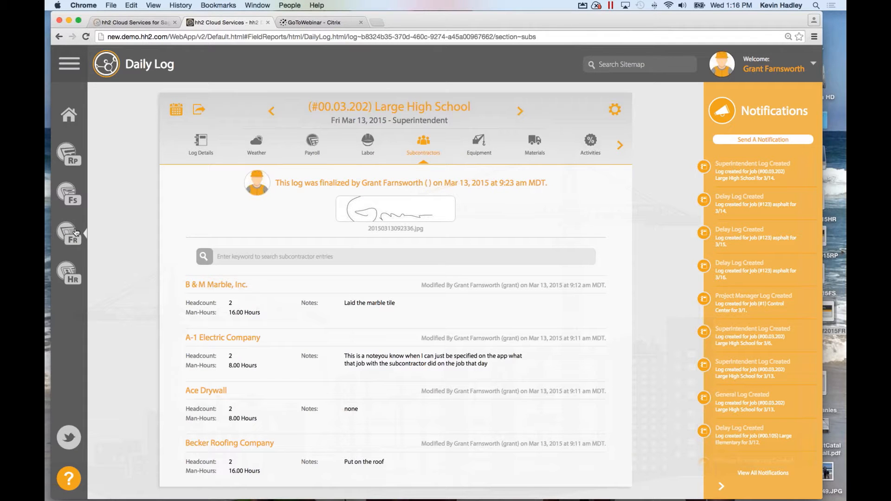
# Open Search Daily Logs from the Field Reports menu and browse the Mar 11–18, 2015 logs.
pyautogui.click(77, 233)
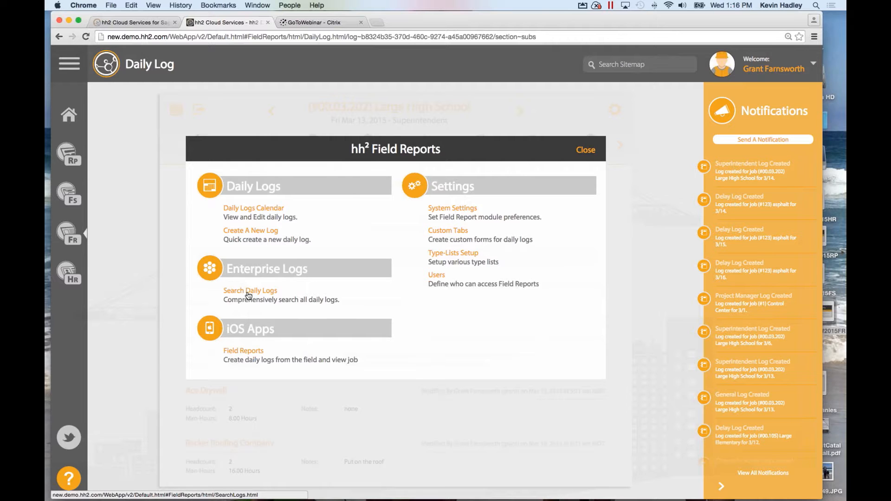
pyautogui.click(248, 296)
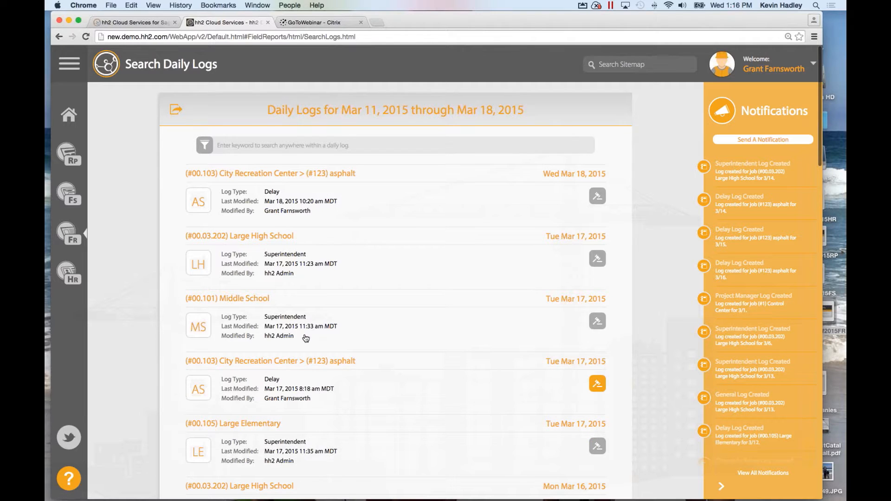
pyautogui.scroll(-1, 306, 337)
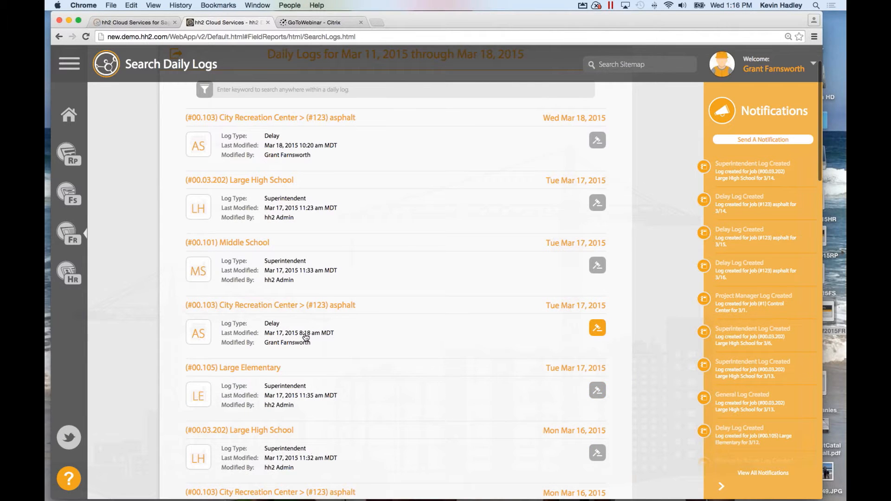
pyautogui.scroll(-2, 306, 337)
pyautogui.click(69, 232)
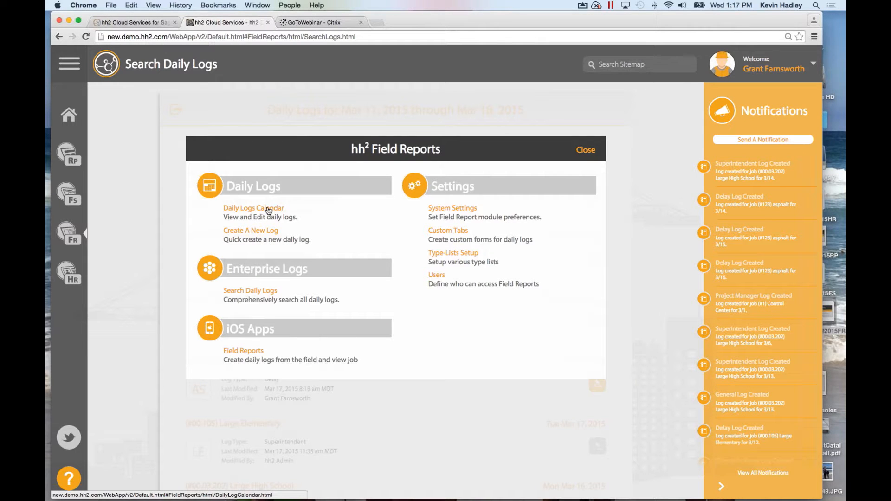
# Start a new Large High School daily log for Wed Mar 18, 2015 from the calendar.
pyautogui.click(268, 210)
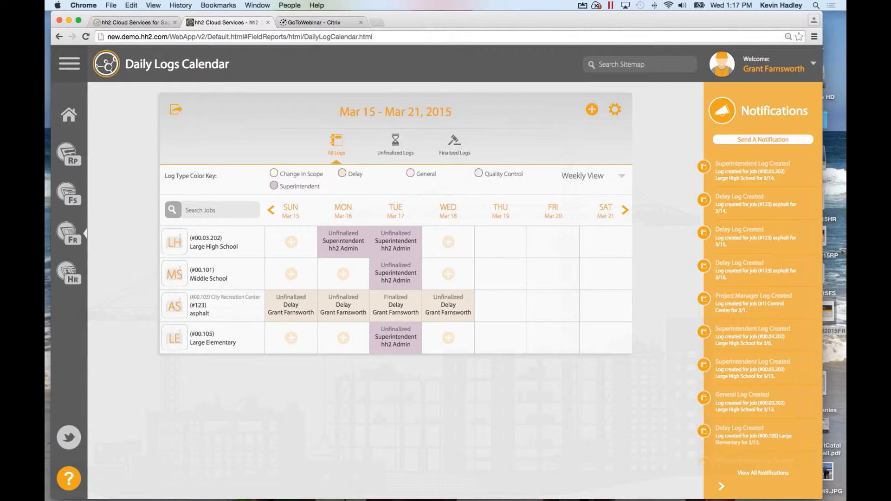
pyautogui.click(449, 243)
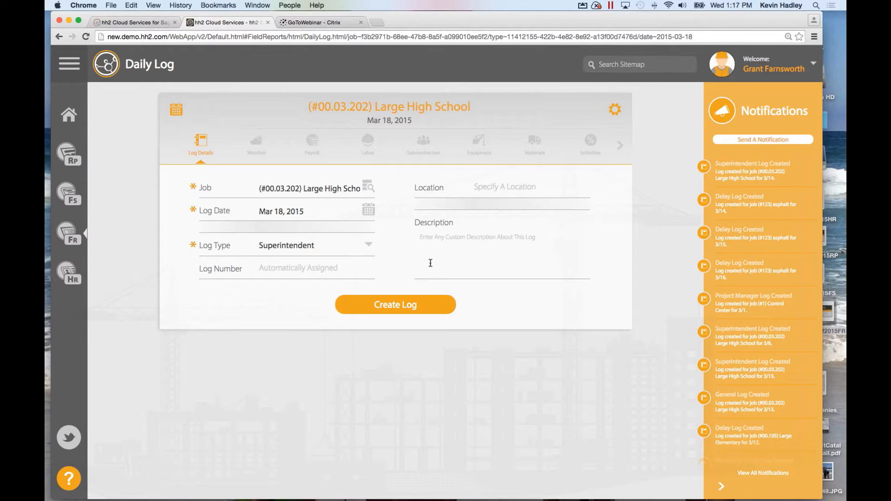
# Set the log type to General and create the Mar 18 log, numbered 2707.
pyautogui.click(279, 246)
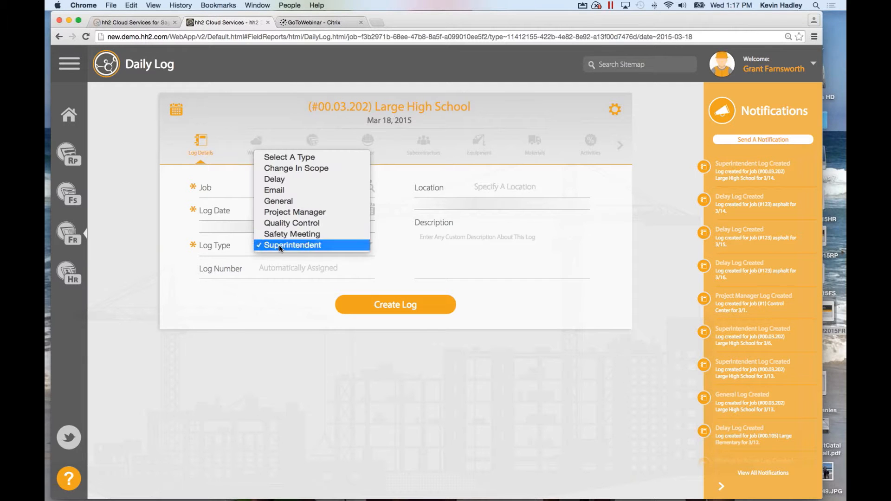
pyautogui.click(287, 204)
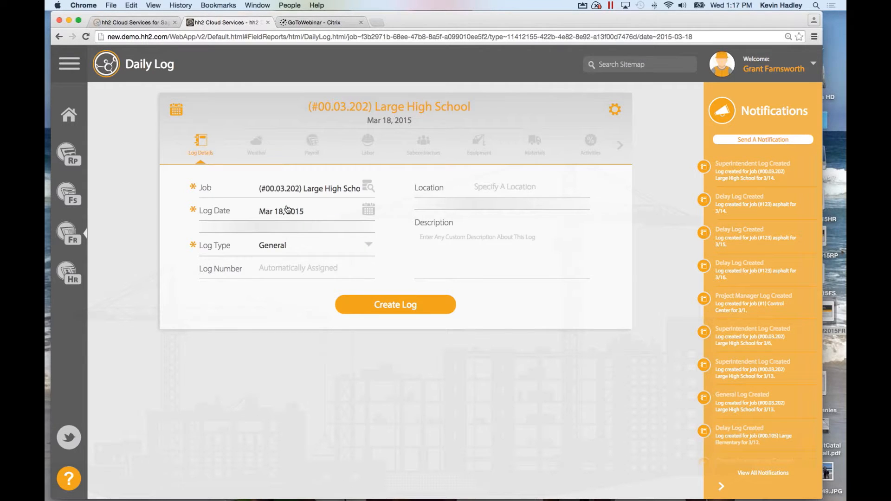
pyautogui.click(379, 305)
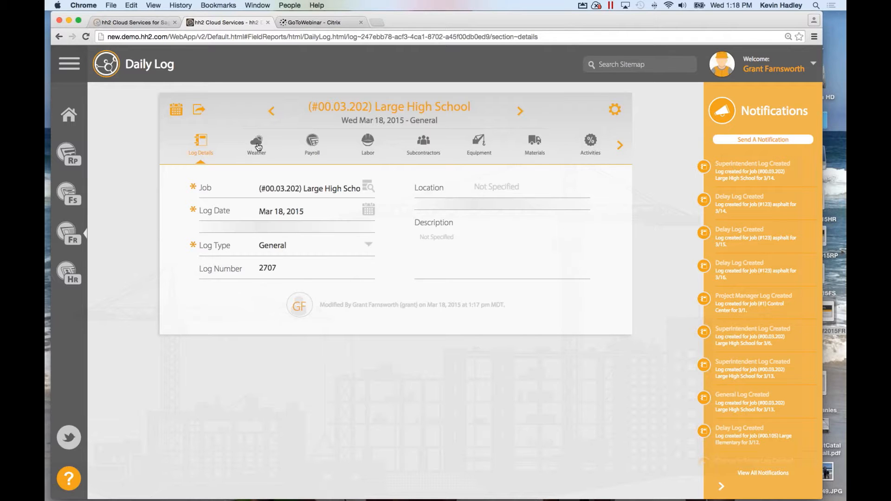
# Browse the new log's Weather, Labor, Subcontractors, Equipment, Materials, Activities and Visitors sections.
pyautogui.click(259, 147)
pyautogui.click(368, 144)
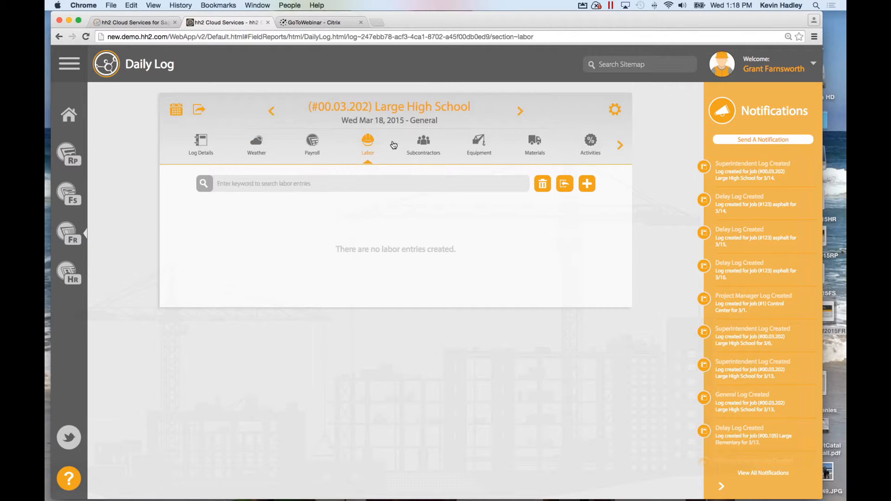
pyautogui.click(427, 147)
pyautogui.click(482, 148)
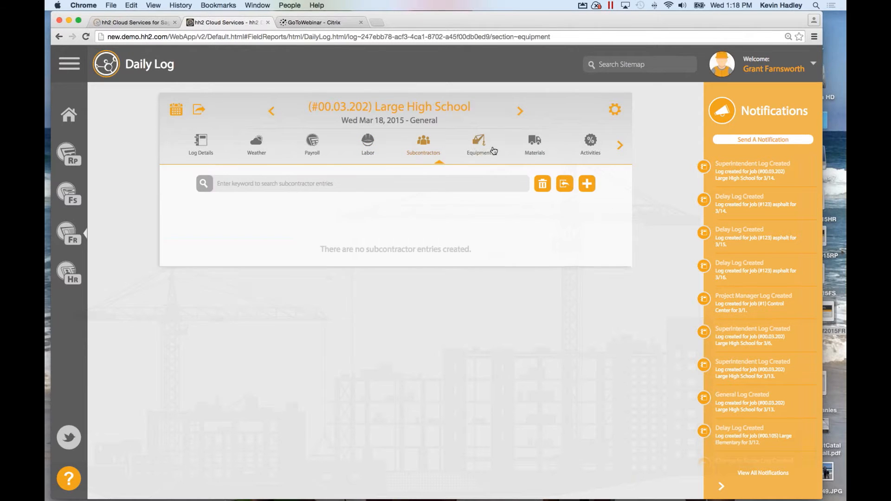
pyautogui.click(535, 143)
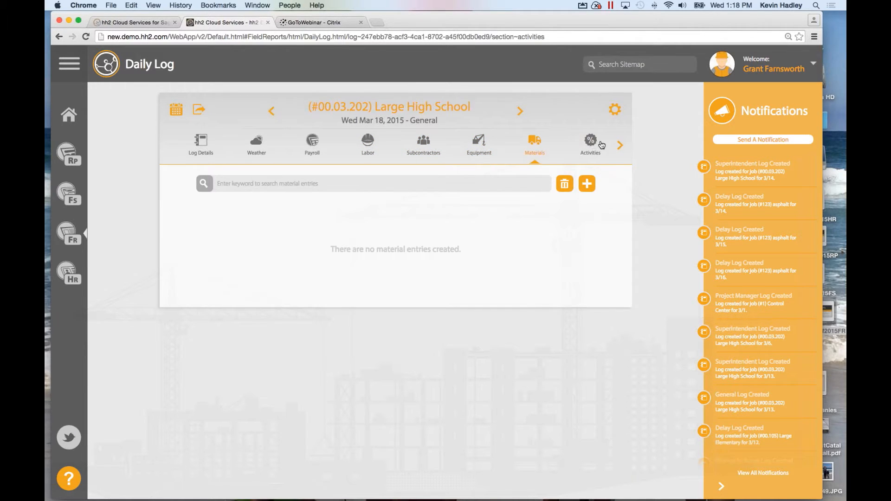
pyautogui.click(592, 144)
pyautogui.click(620, 145)
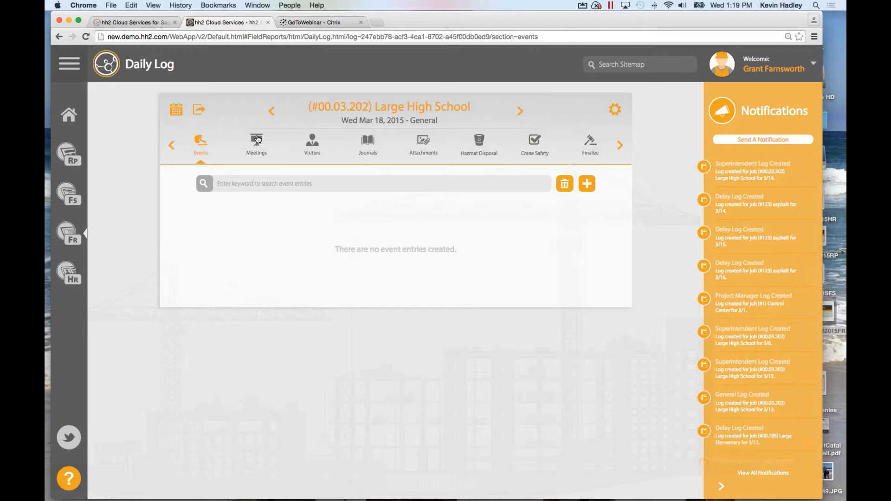
pyautogui.click(316, 147)
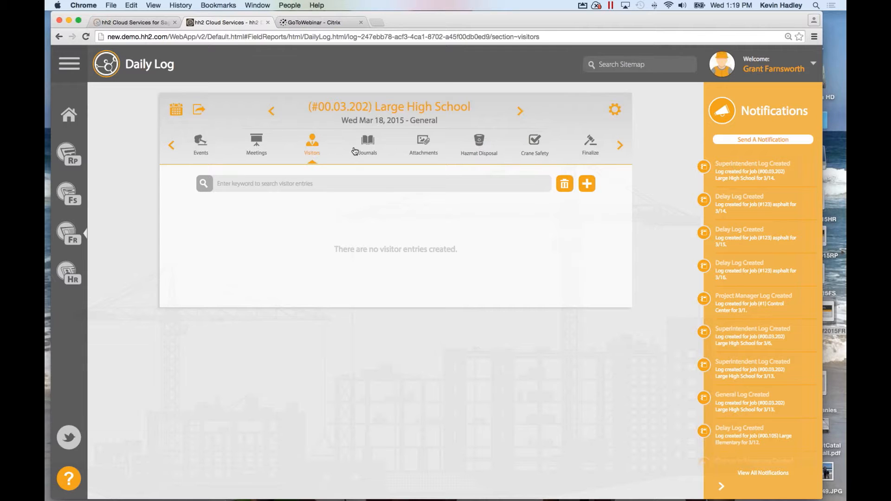
# Switch between Log Details, Activities and the later sections, ending back on Log Details.
pyautogui.click(172, 145)
pyautogui.click(188, 152)
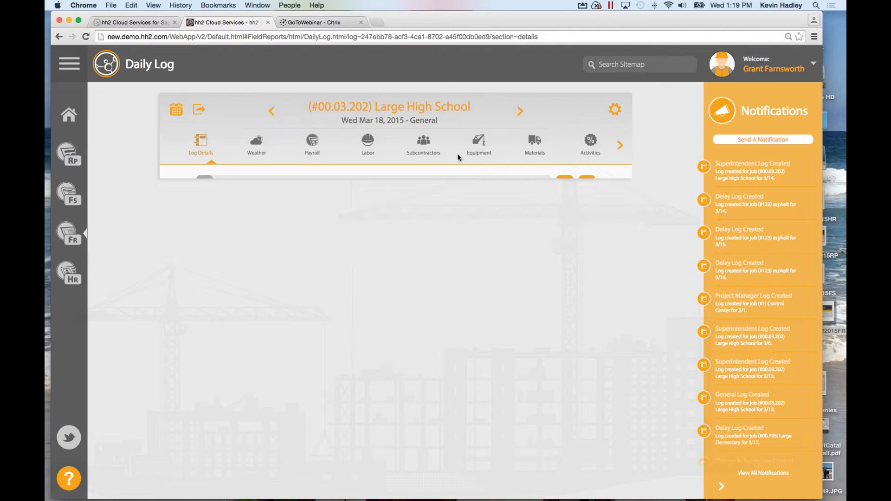
pyautogui.click(590, 144)
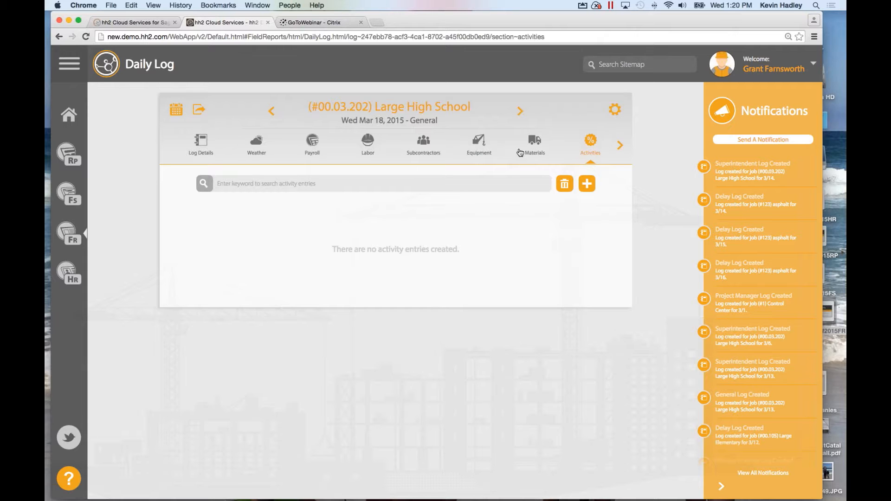
pyautogui.click(620, 146)
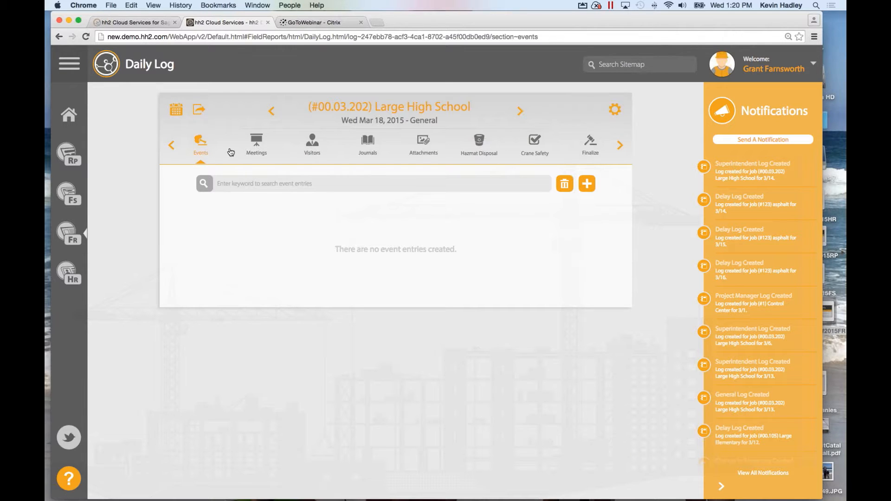
pyautogui.click(171, 146)
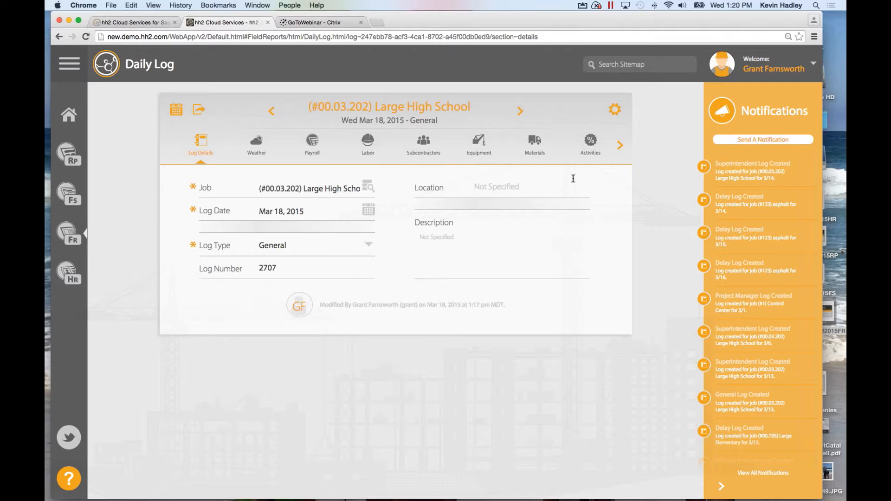
pyautogui.click(620, 144)
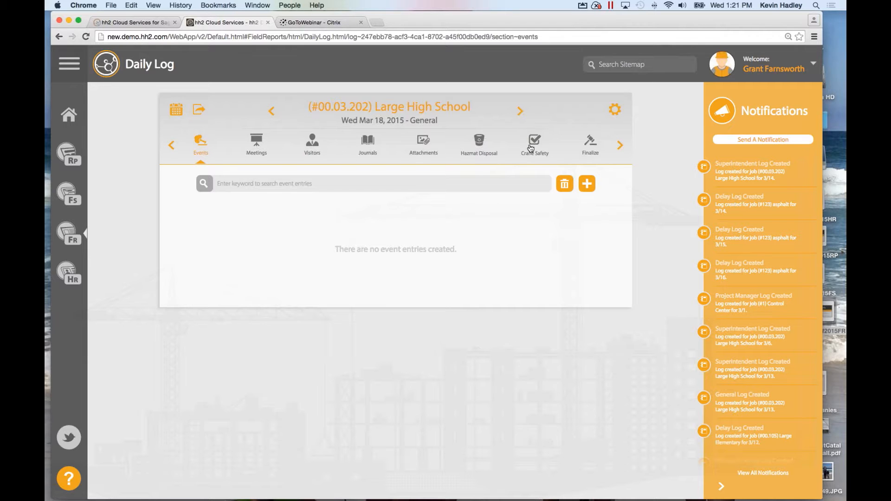
pyautogui.click(171, 147)
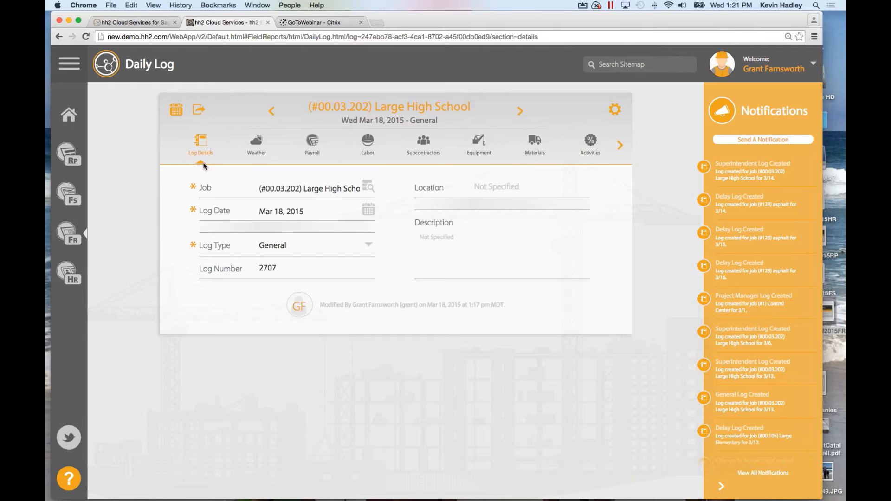
# Add the current weather to the log as a 1:15–2:15 pm entry: 57°, Fair, Gentle Breeze NNW, Dry.
pyautogui.click(258, 148)
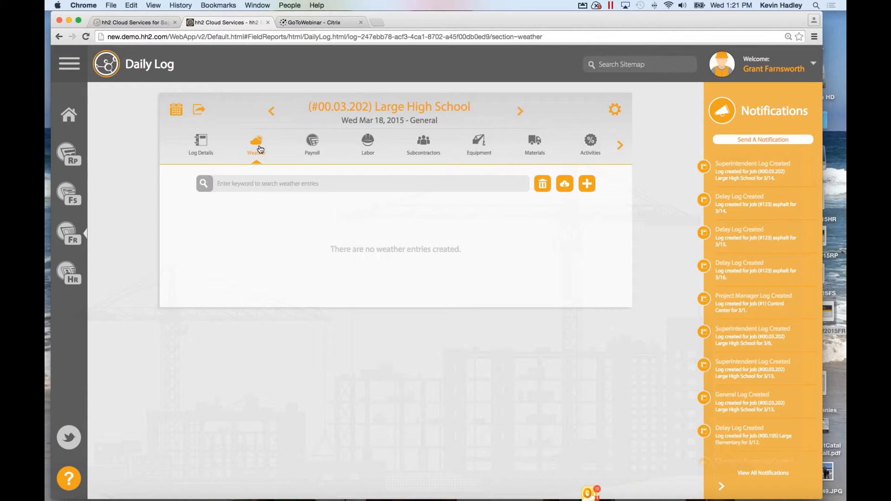
pyautogui.click(565, 185)
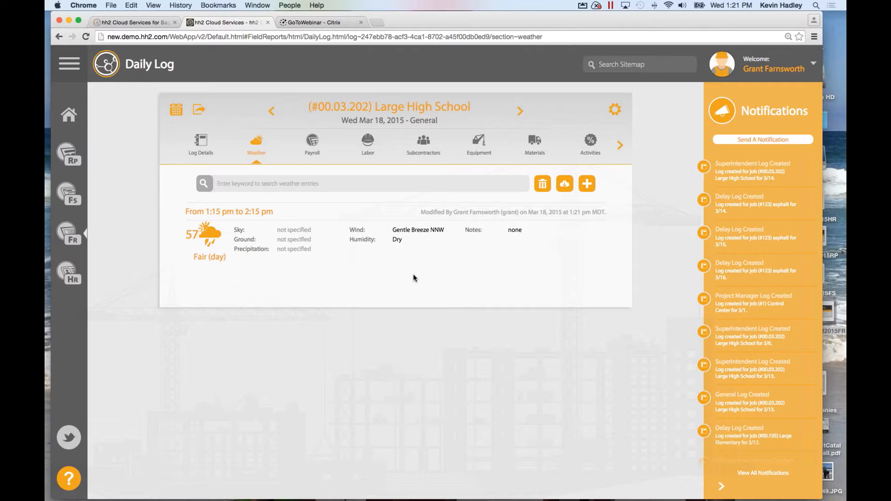
# Browse the weather conditions for a new entry, cancel it, and go to the Payroll section.
pyautogui.click(587, 186)
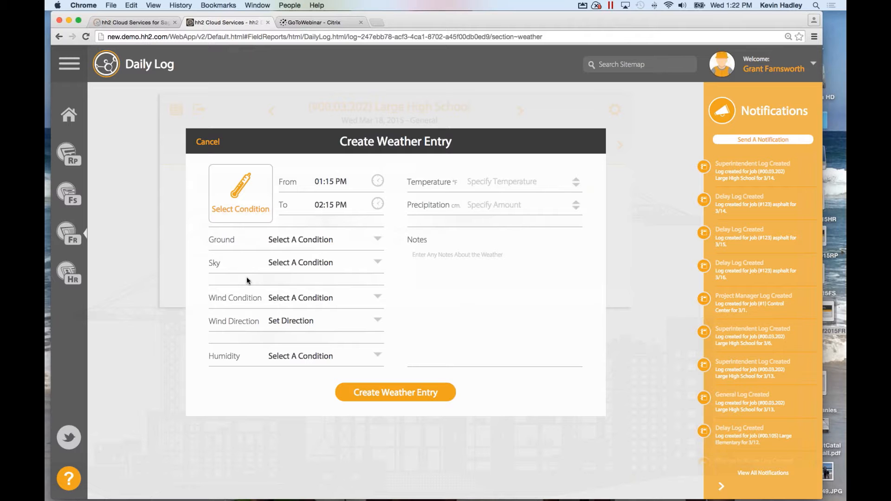
pyautogui.click(247, 205)
pyautogui.scroll(-3, 374, 326)
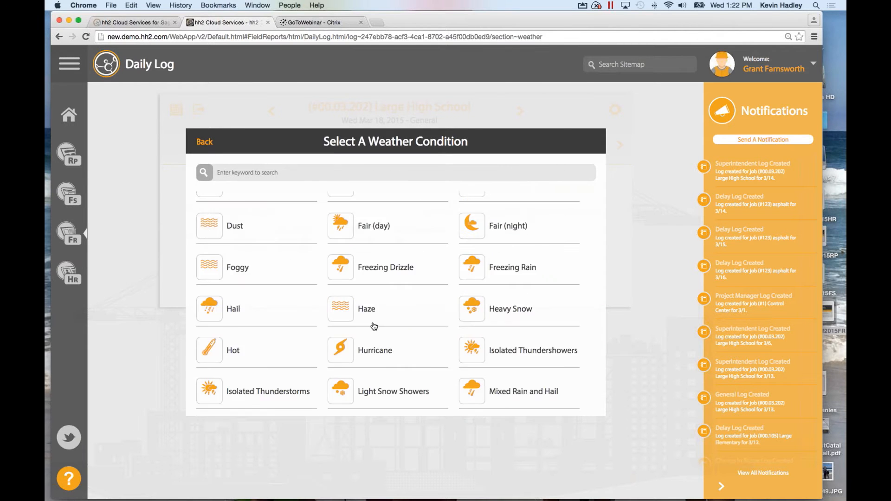
pyautogui.scroll(-2, 374, 326)
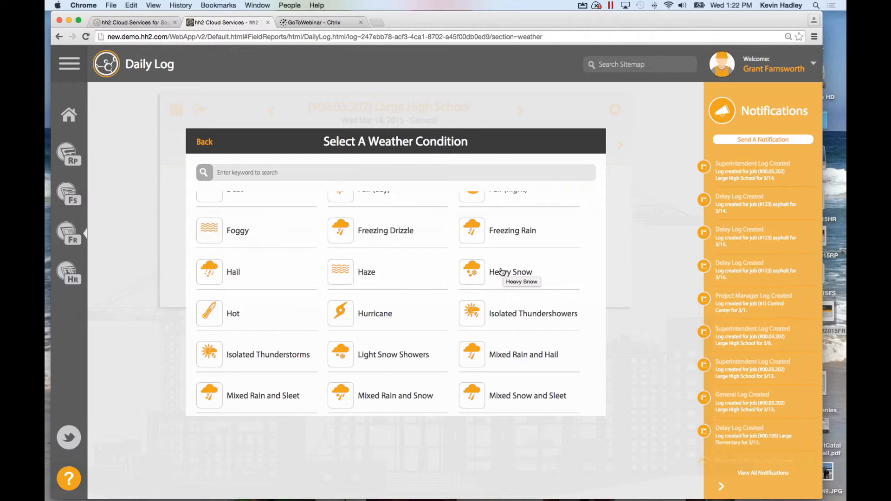
pyautogui.click(199, 142)
pyautogui.click(209, 144)
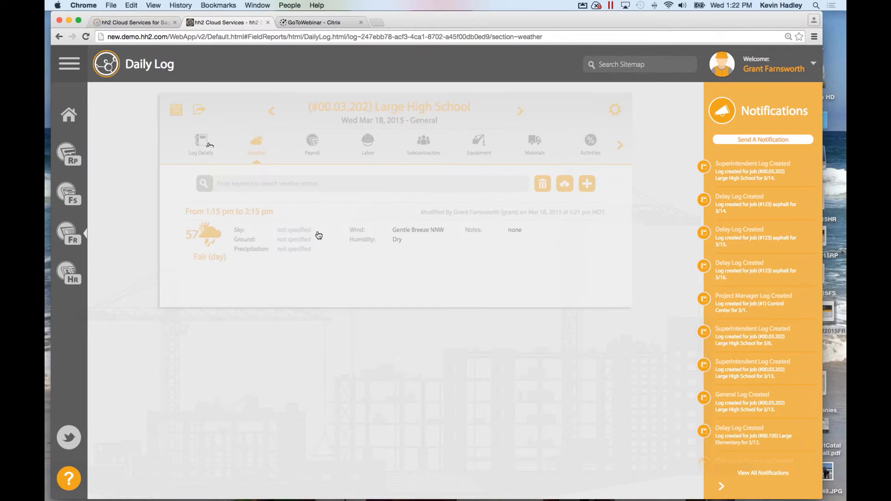
pyautogui.click(313, 143)
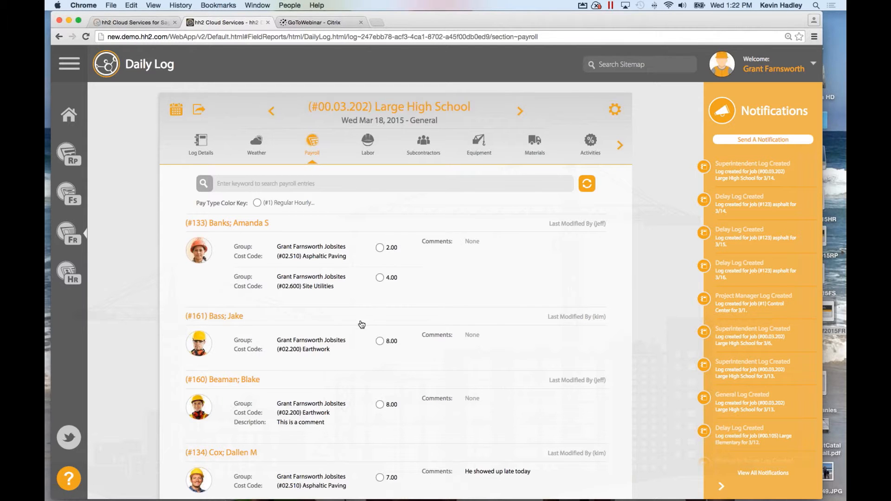
pyautogui.scroll(-1, 359, 321)
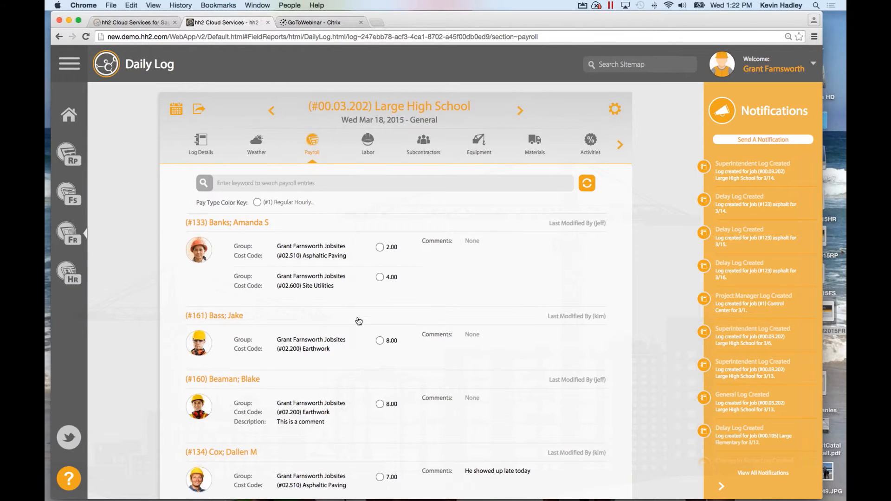
pyautogui.scroll(-3, 359, 321)
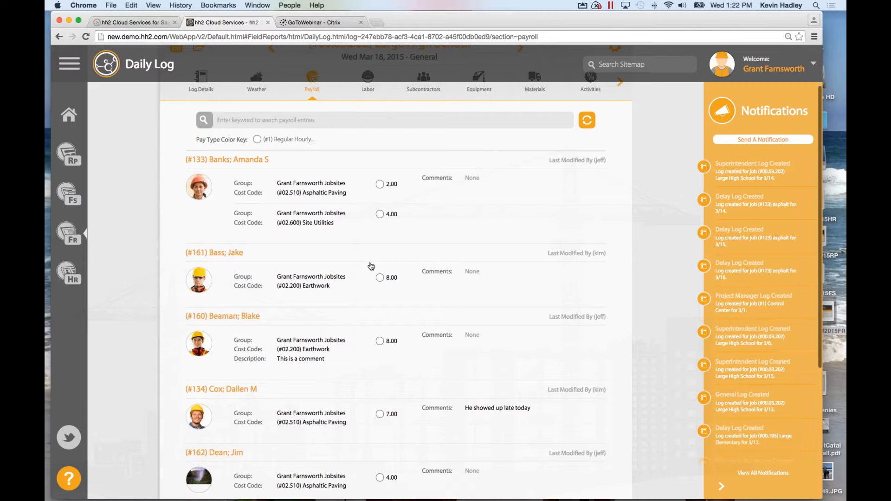
pyautogui.scroll(-5, 371, 266)
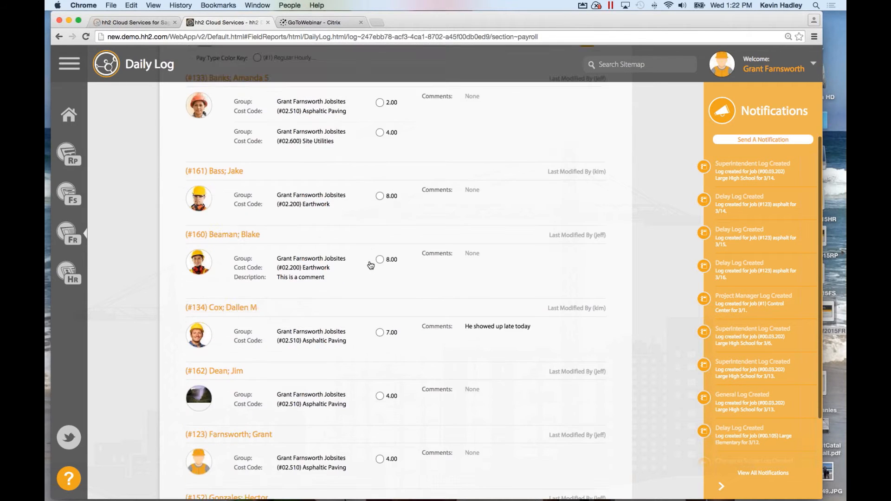
pyautogui.scroll(-4, 369, 265)
pyautogui.scroll(12, 367, 232)
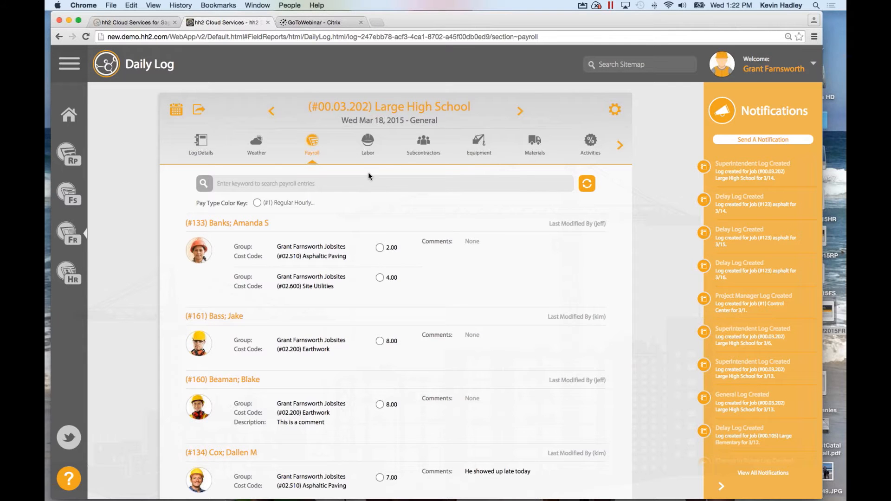
# In the Labor section, add an entry for one employee with 8.00 regular hours.
pyautogui.click(368, 143)
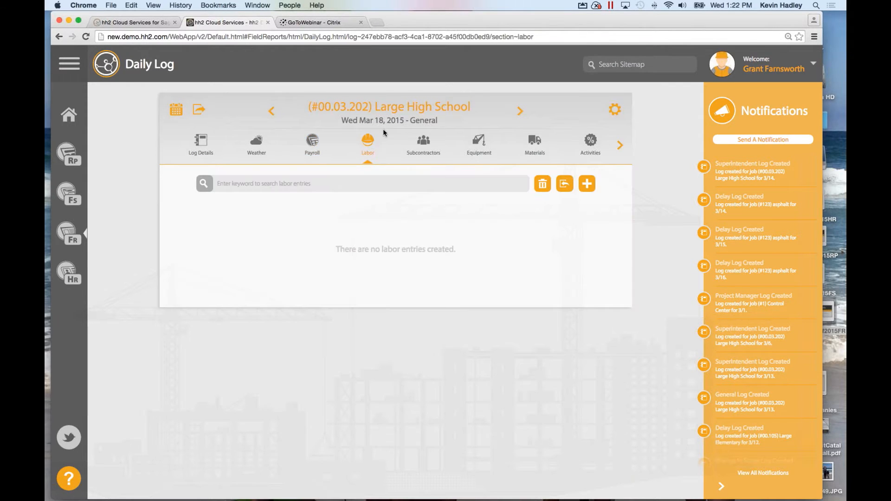
pyautogui.click(566, 188)
pyautogui.click(588, 185)
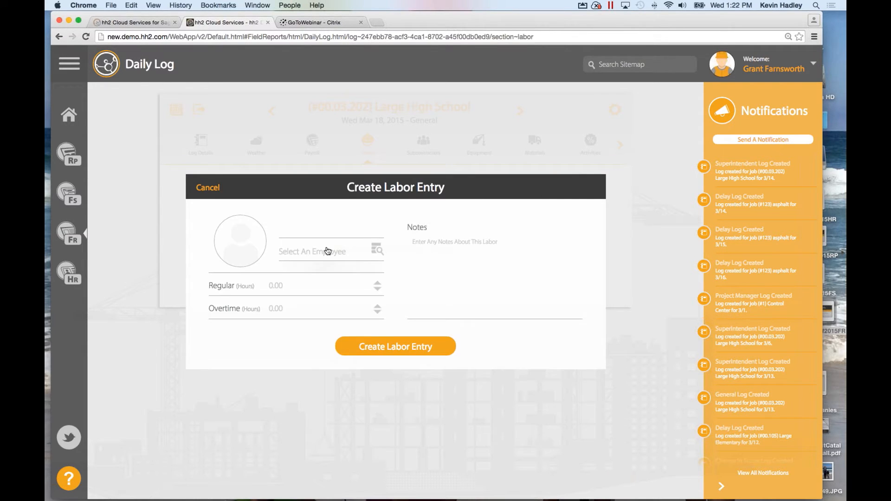
pyautogui.click(325, 251)
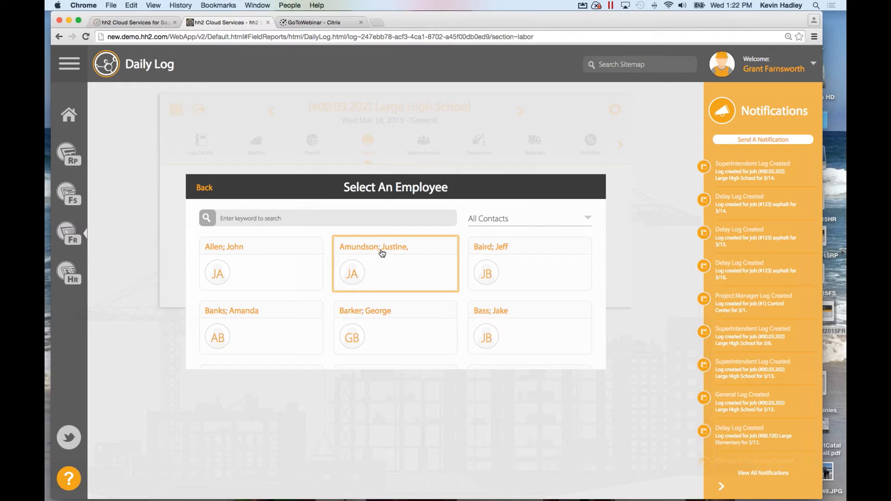
pyautogui.click(382, 253)
pyautogui.click(327, 288)
pyautogui.write('0')
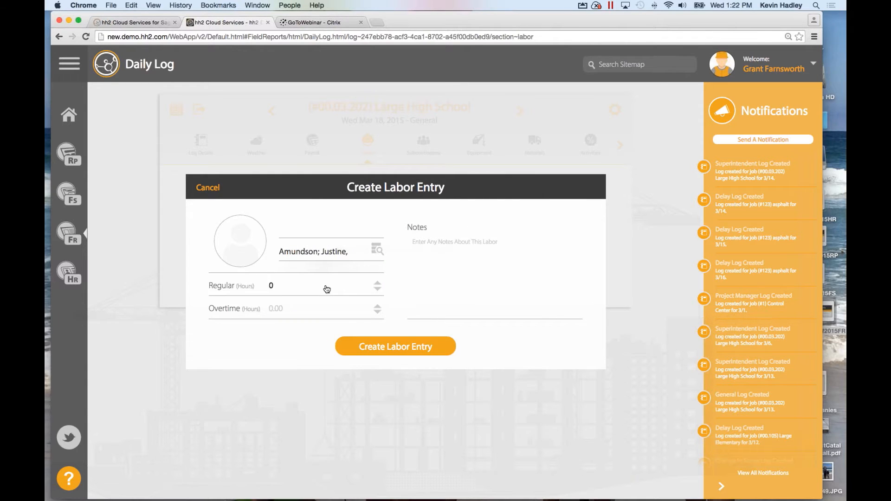
pyautogui.write('8')
pyautogui.click(382, 353)
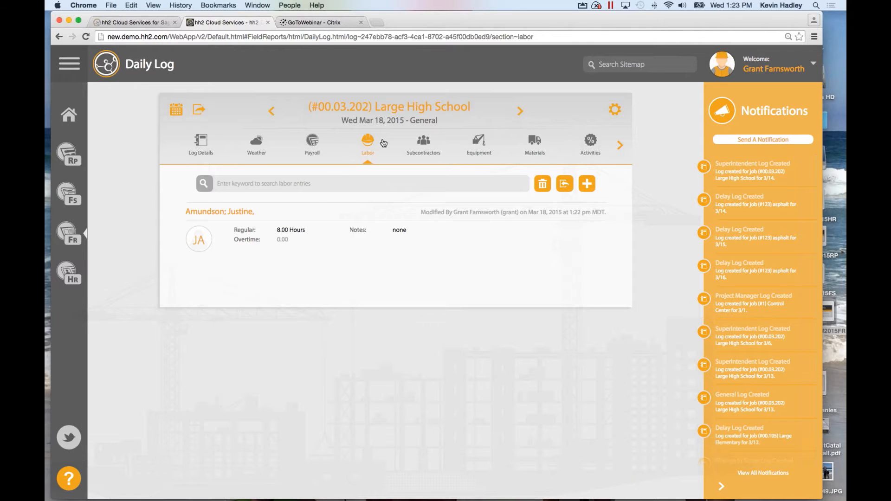
# Copy subcontractors from a previous log and set A-1 Electric Company's headcount to 2.
pyautogui.click(429, 148)
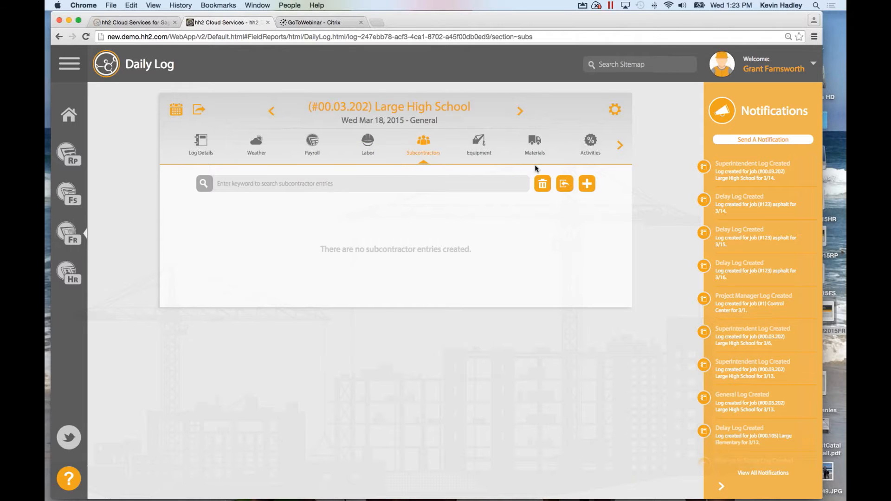
pyautogui.click(565, 186)
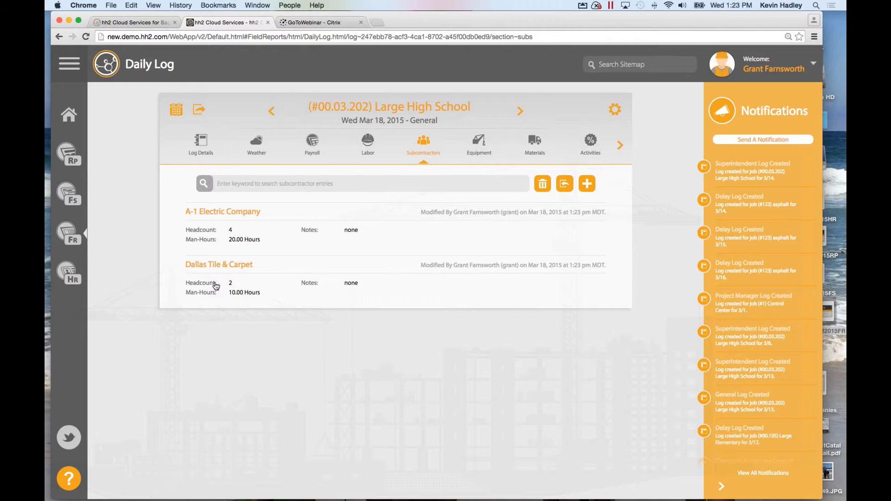
pyautogui.click(238, 237)
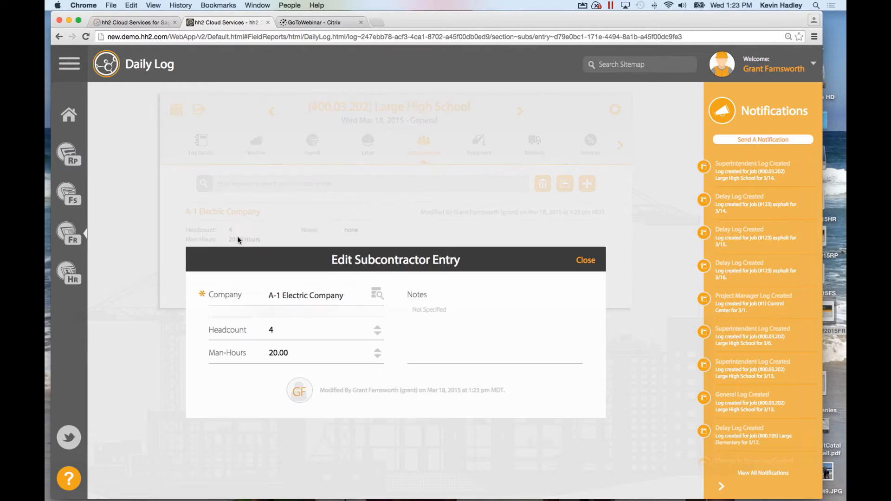
pyautogui.click(274, 271)
pyautogui.press('BackSpace')
pyautogui.write('2')
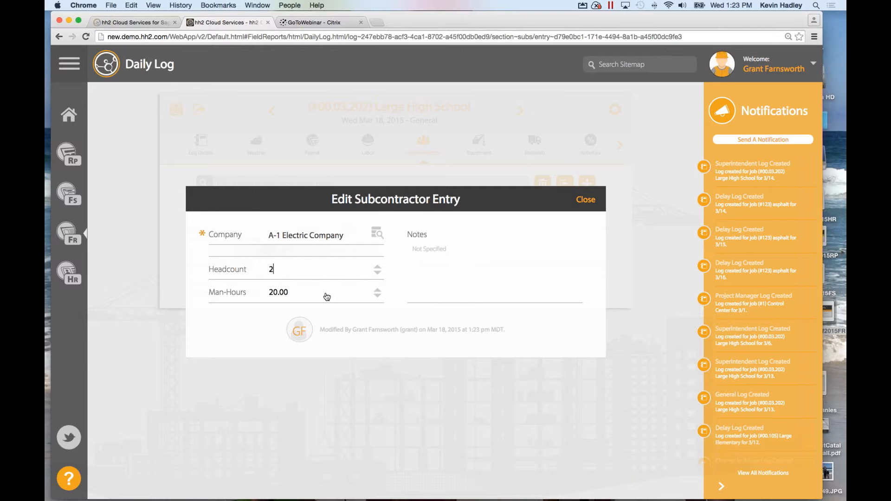
# Set A-1 Electric's man-hours to 16.00, add the note 'This is what they did', and close.
pyautogui.doubleClick(377, 297)
pyautogui.doubleClick(377, 297)
pyautogui.tripleClick(377, 297)
pyautogui.doubleClick(377, 297)
pyautogui.doubleClick(377, 297)
pyautogui.tripleClick(376, 297)
pyautogui.doubleClick(377, 297)
pyautogui.click(377, 297)
pyautogui.click(375, 292)
pyautogui.click(425, 251)
pyautogui.write('This is what they did')
pyautogui.click(585, 200)
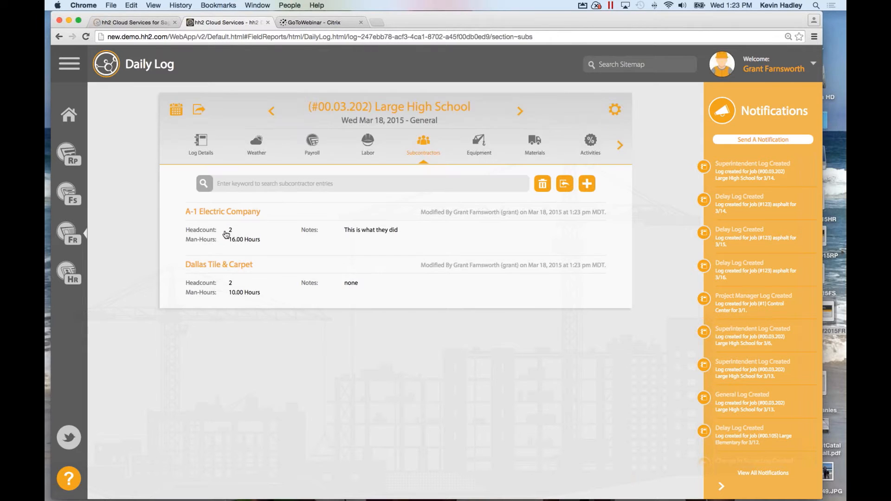
# Create an Ace Drywall subcontractor entry: headcount 3, 24 man-hours, note 'built walls'.
pyautogui.click(589, 185)
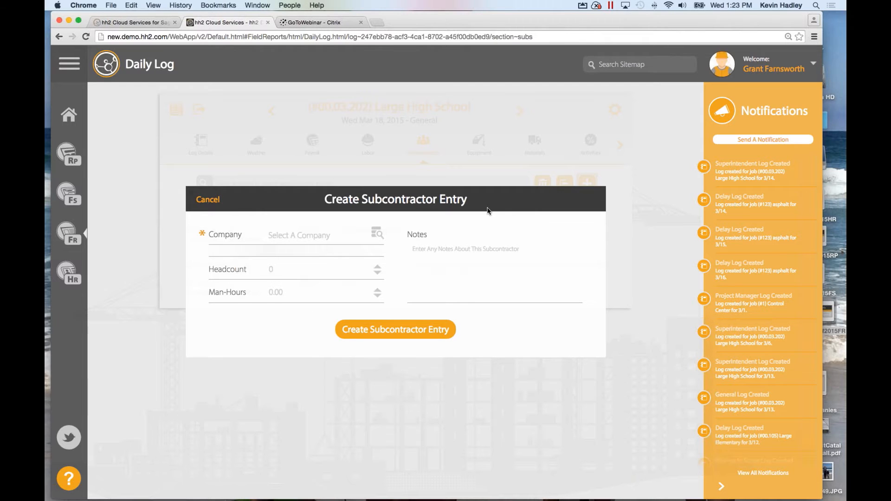
pyautogui.click(299, 239)
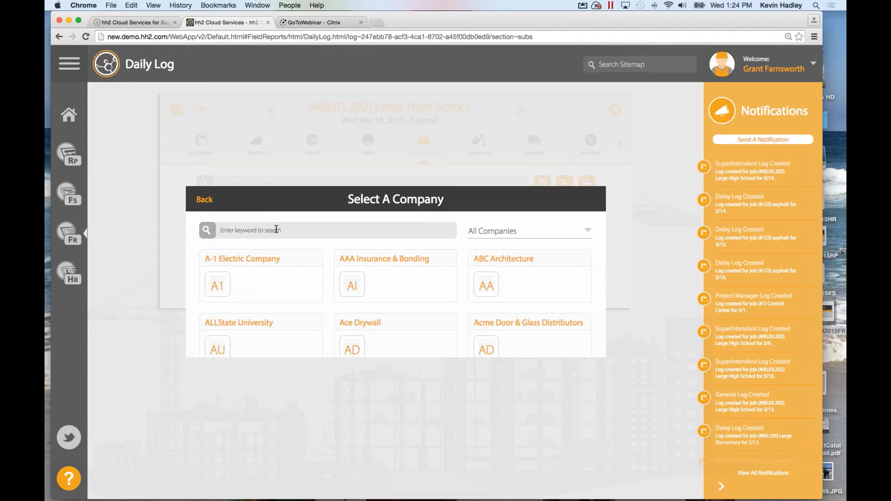
pyautogui.write('dry')
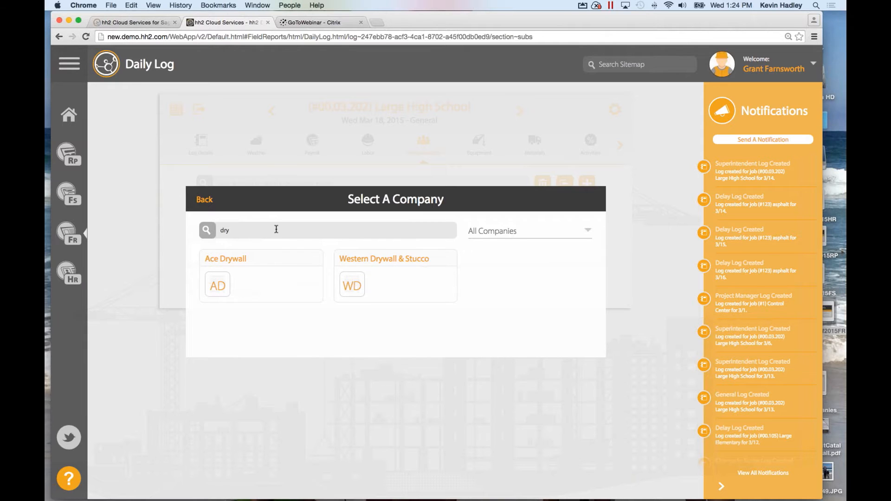
pyautogui.click(229, 260)
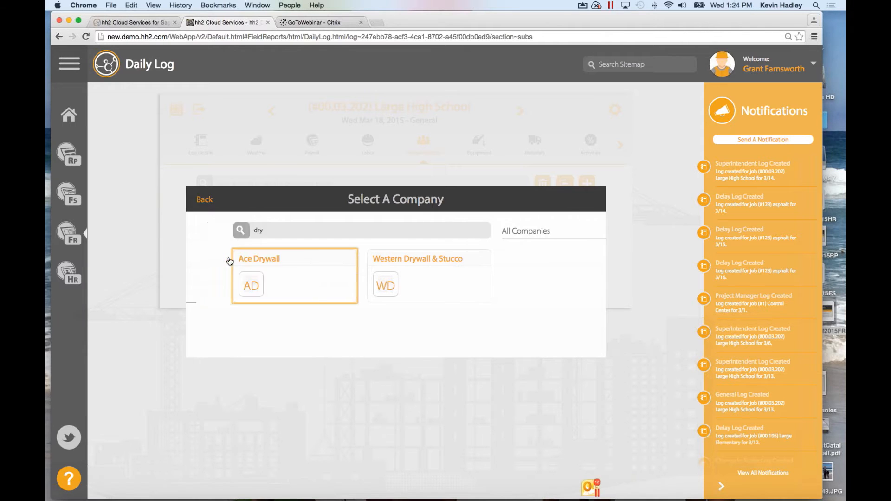
pyautogui.click(266, 267)
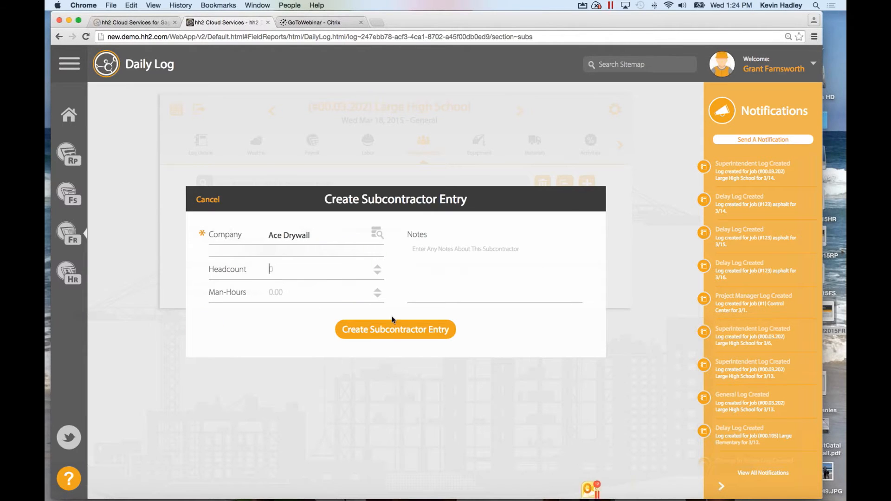
pyautogui.write('3')
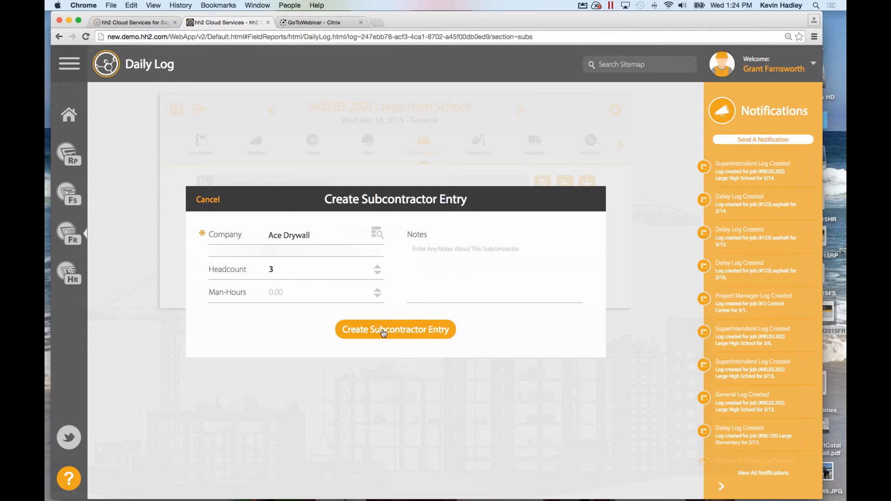
pyautogui.click(288, 295)
pyautogui.write('24')
pyautogui.click(434, 249)
pyautogui.write('built walls')
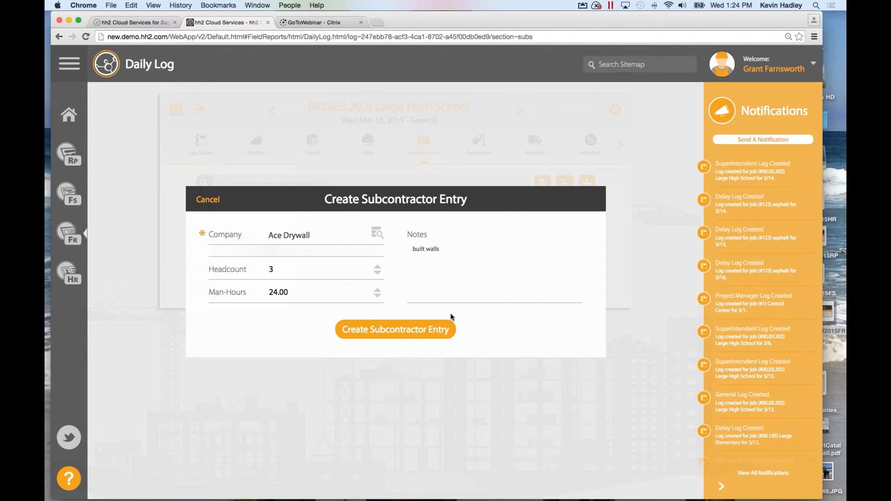
pyautogui.click(432, 331)
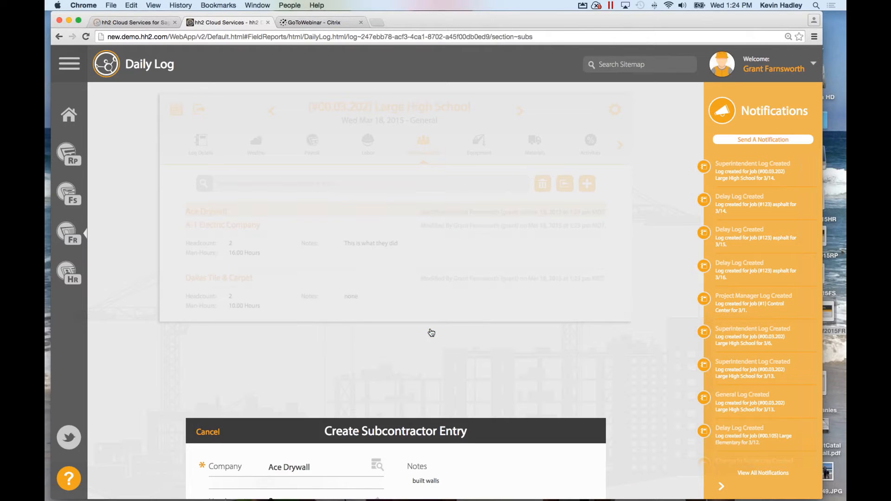
# Look through the Equipment, Materials and Activities sections, ending back on Materials.
pyautogui.click(483, 148)
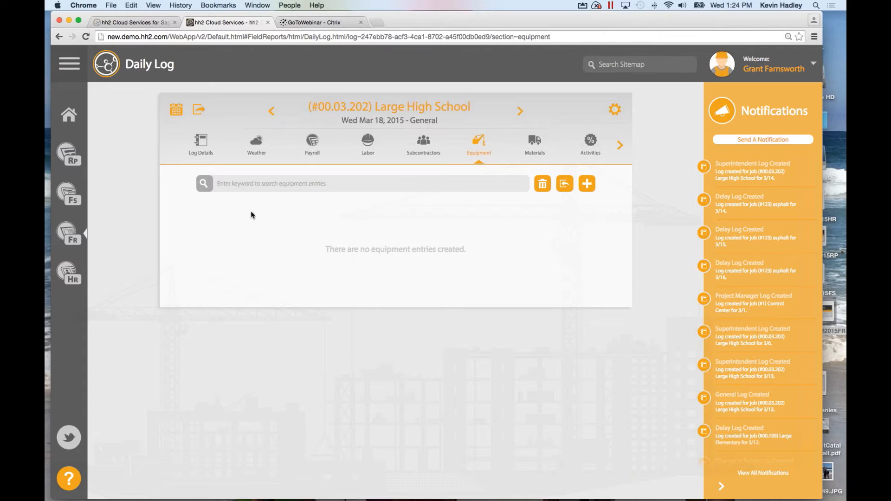
pyautogui.click(535, 143)
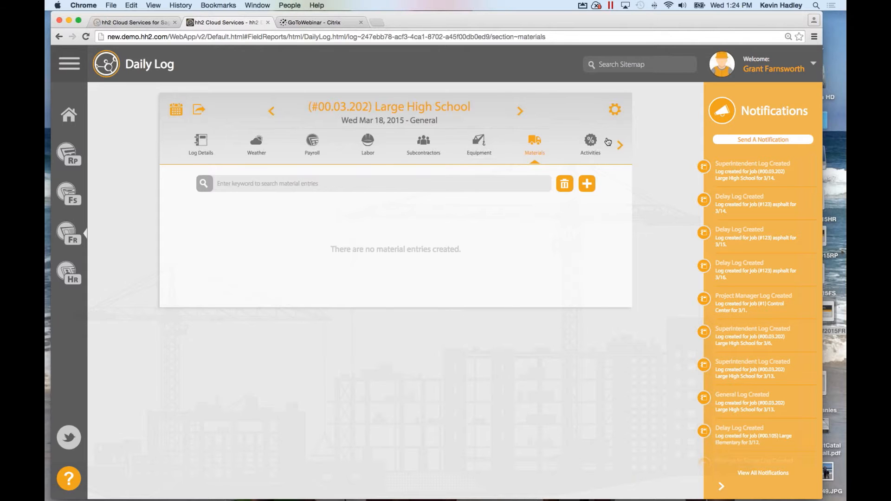
pyautogui.click(589, 142)
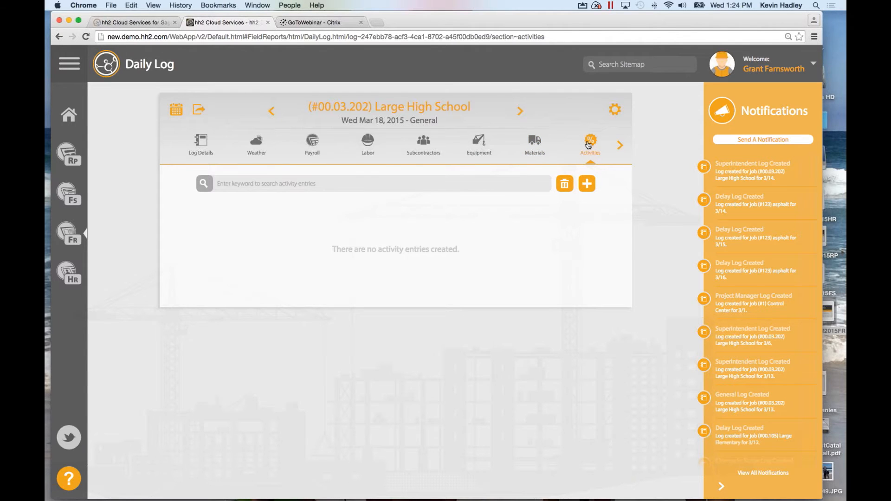
pyautogui.click(534, 146)
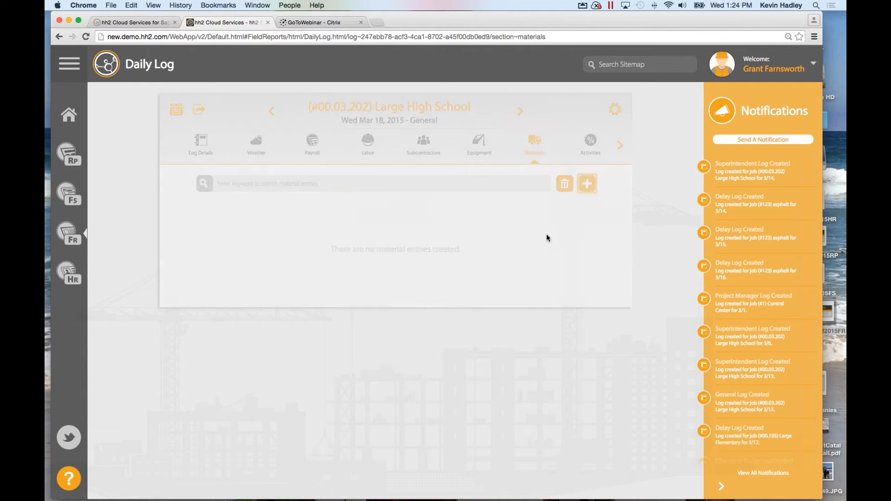
pyautogui.click(586, 184)
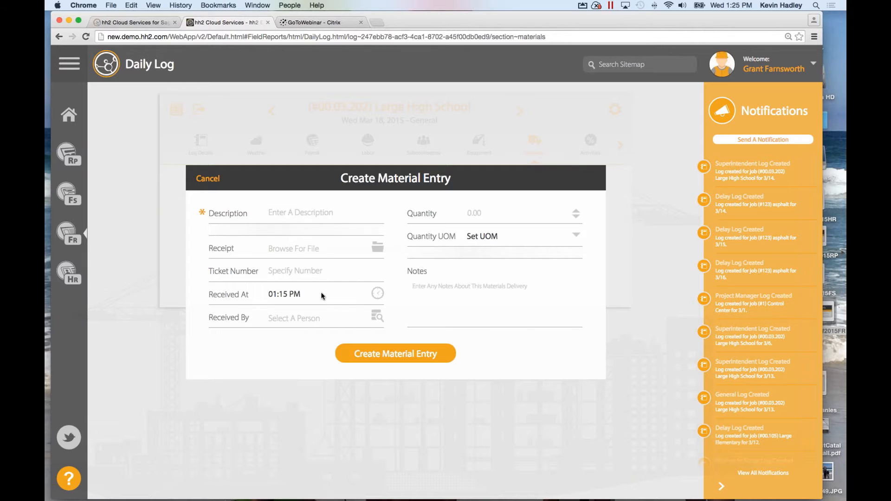
pyautogui.click(203, 180)
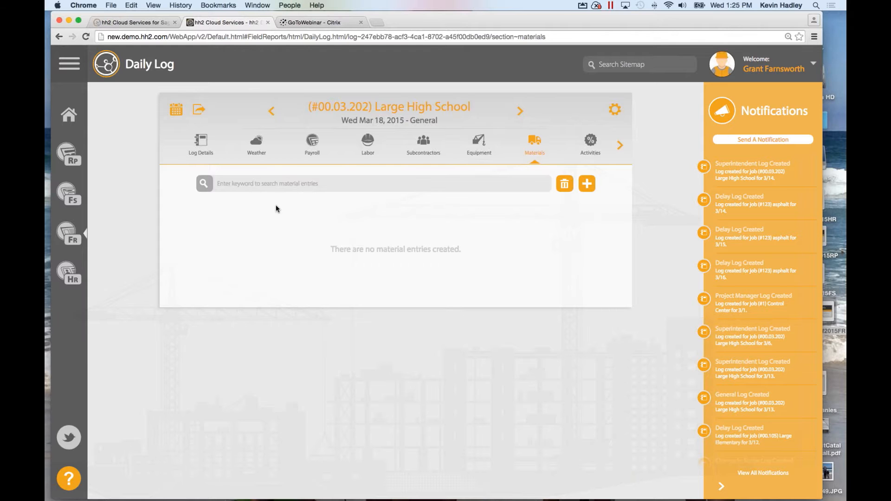
# Browse the log's section tabs, then start a new entry in the Activities section.
pyautogui.click(621, 146)
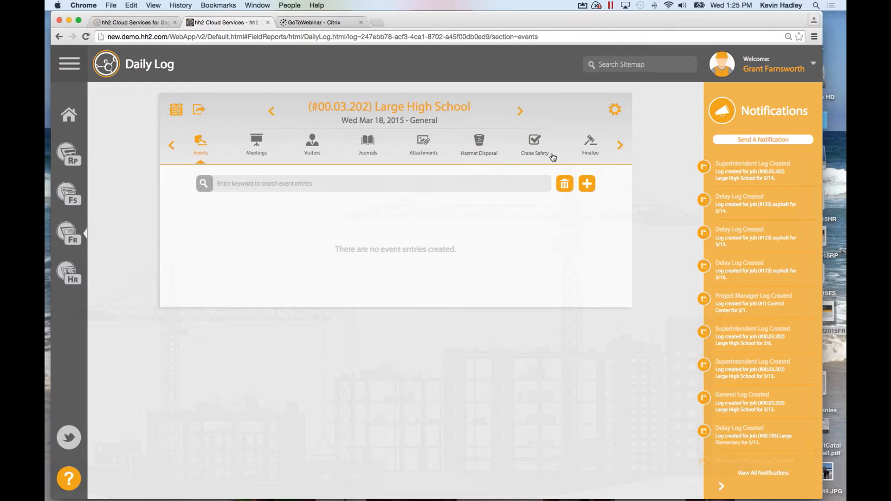
pyautogui.click(171, 144)
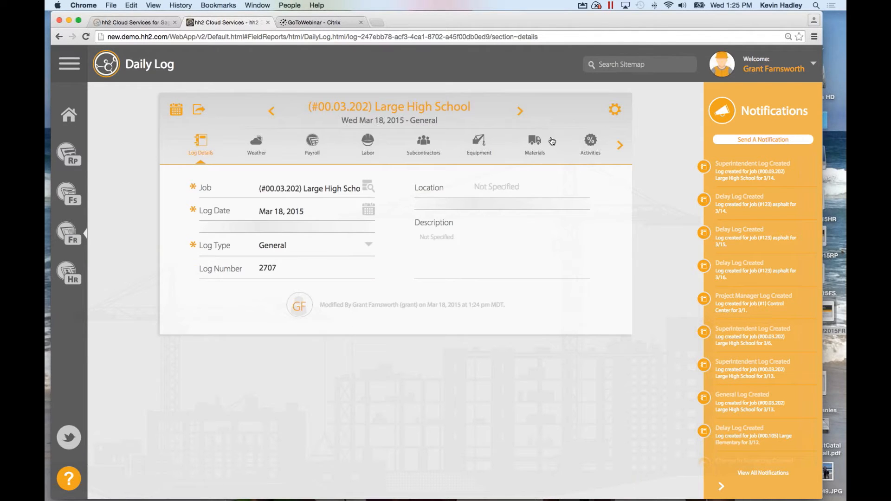
pyautogui.click(595, 144)
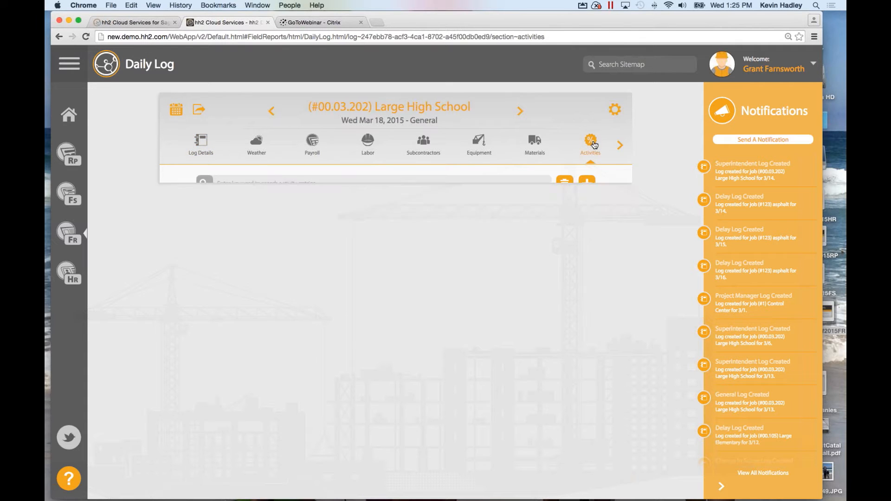
pyautogui.click(587, 184)
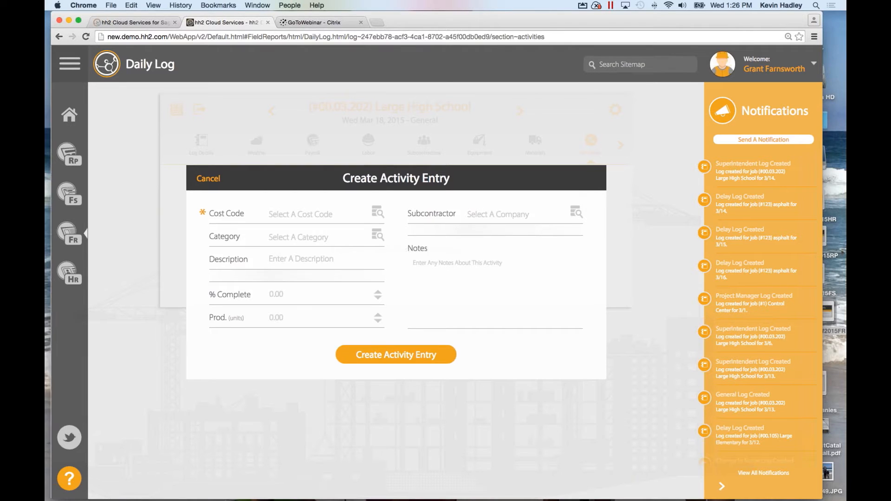
# Fill in cost code (#02.520) Concrete Paving, 75 percent complete and 250 production units.
pyautogui.click(324, 215)
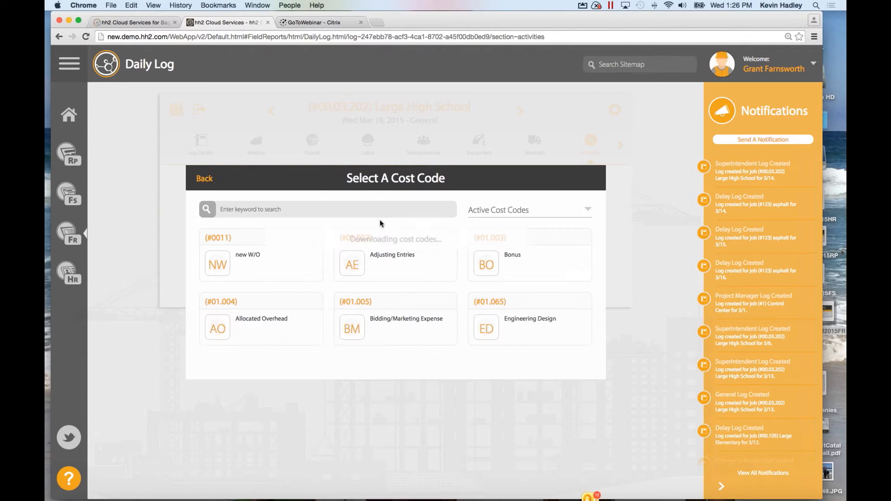
pyautogui.click(243, 209)
pyautogui.write('conc')
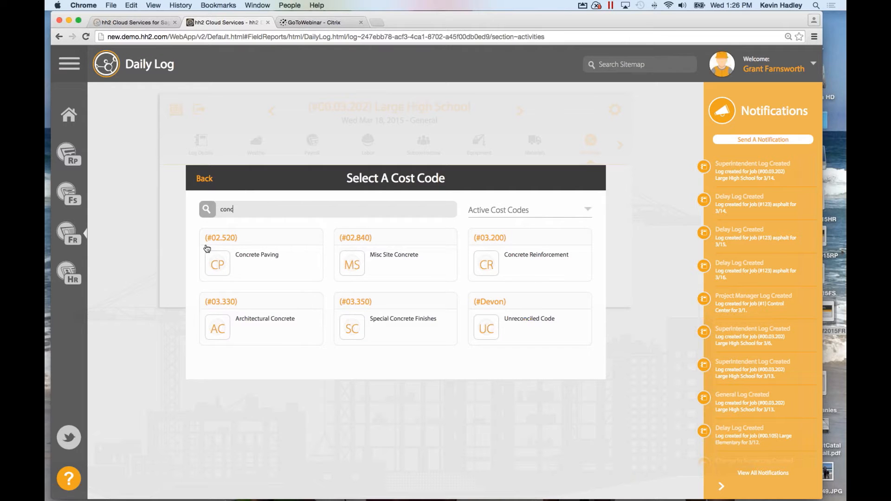
pyautogui.click(252, 240)
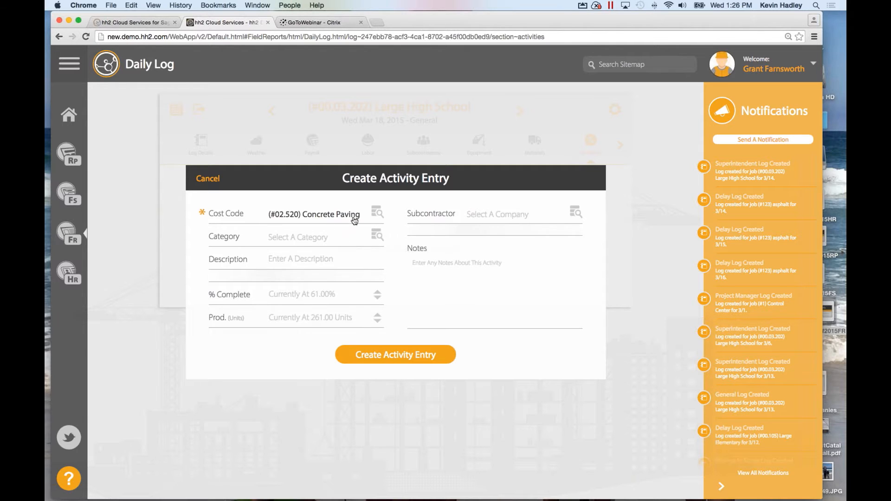
pyautogui.click(324, 298)
pyautogui.write('75')
pyautogui.click(318, 323)
pyautogui.write('250')
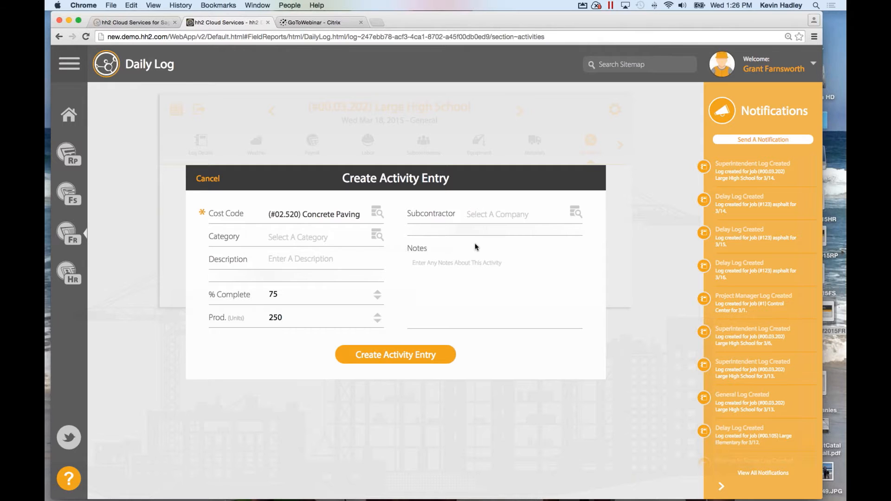
# Save the Concrete Paving activity entry and move the section tabs on to Events.
pyautogui.click(391, 353)
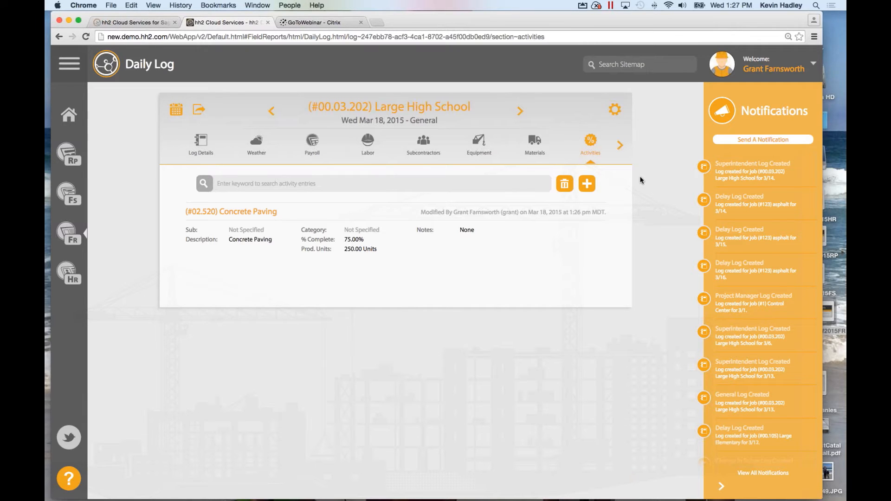
pyautogui.click(620, 147)
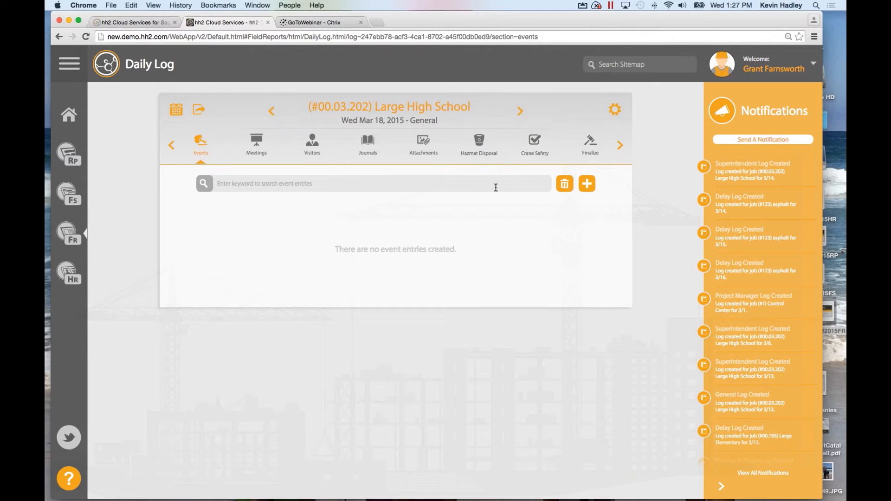
# Go to the Hazmat Disposal section and begin a new Hazmat Disposal entry.
pyautogui.click(480, 149)
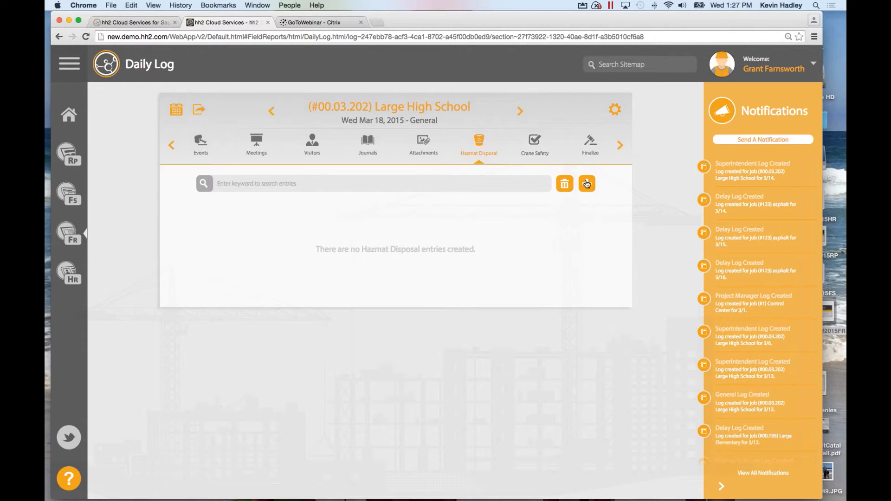
pyautogui.click(588, 187)
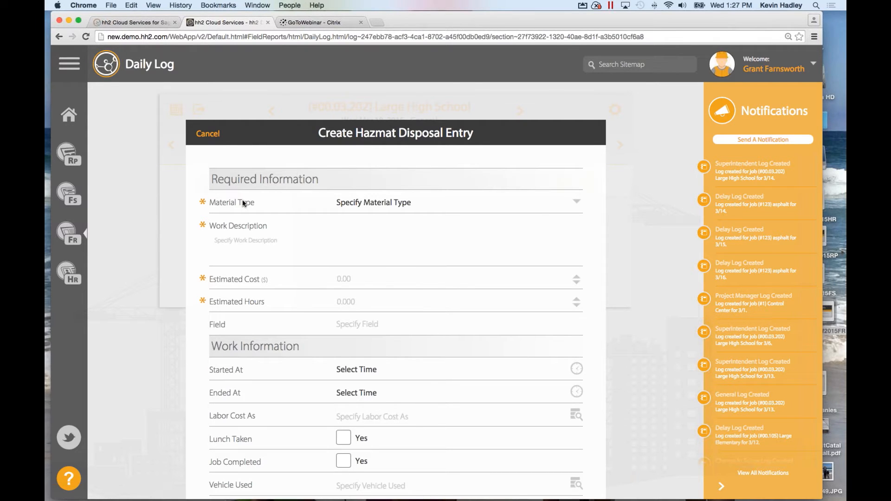
# Look through the hazmat material type list and close it without choosing a type.
pyautogui.click(376, 206)
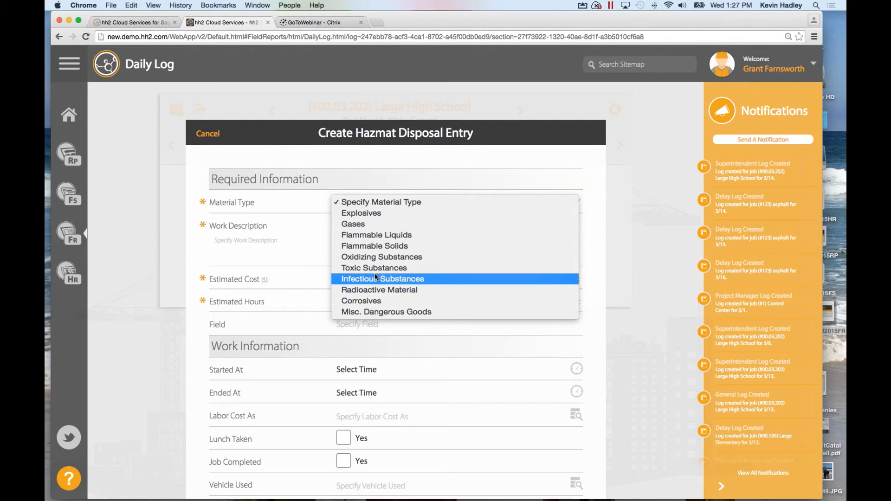
pyautogui.click(291, 238)
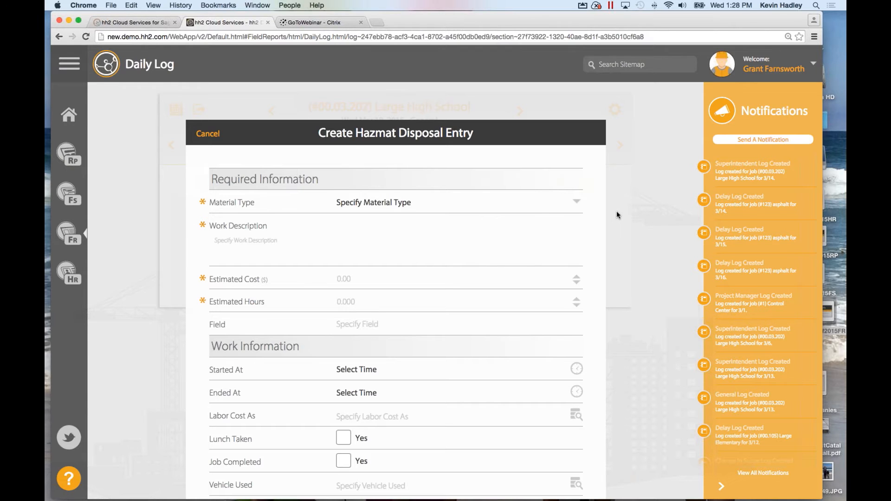
# Try the estimated cost and hours fields and keep 01:15 PM as the start time.
pyautogui.click(349, 284)
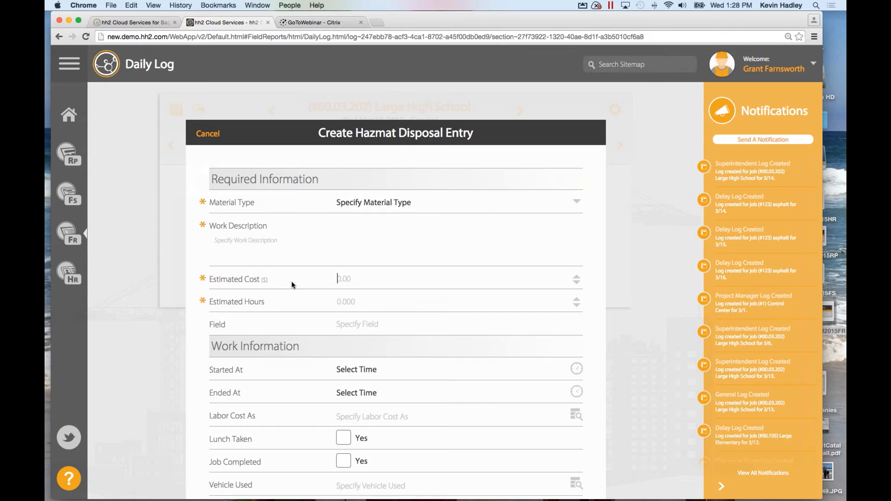
pyautogui.click(352, 305)
pyautogui.scroll(-3, 350, 322)
pyautogui.click(347, 308)
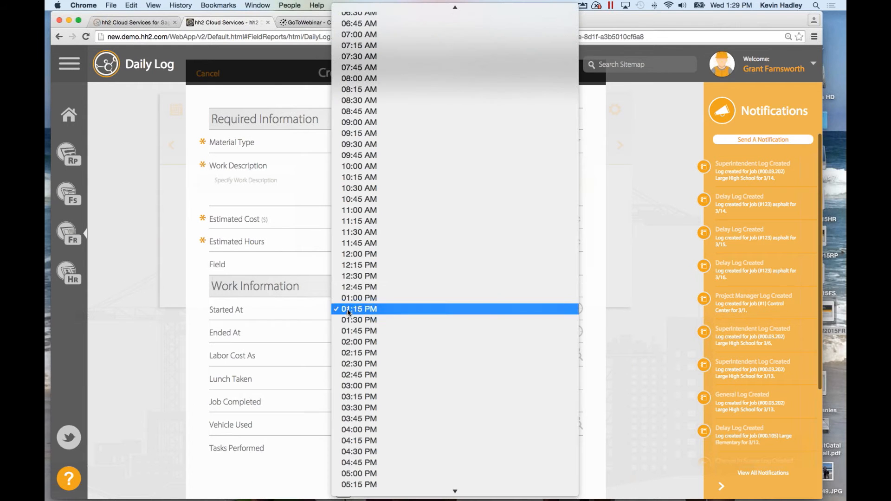
pyautogui.click(312, 312)
# Tick Lunch Taken and Job Completed, then cancel the hazmat entry without saving.
pyautogui.scroll(-2, 352, 358)
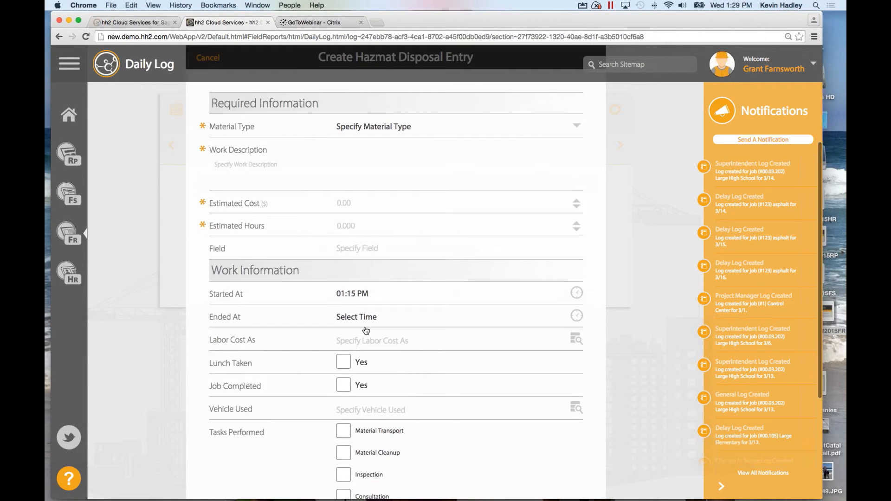
pyautogui.click(343, 345)
pyautogui.click(342, 369)
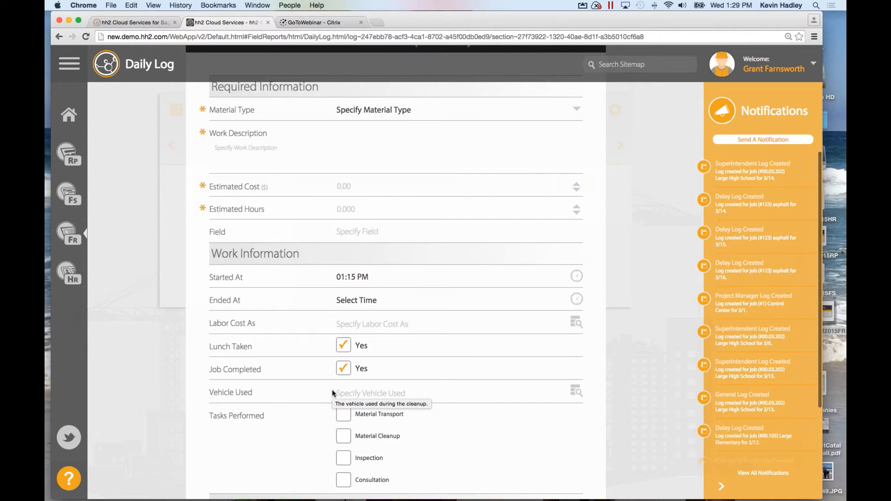
pyautogui.moveTo(309, 339)
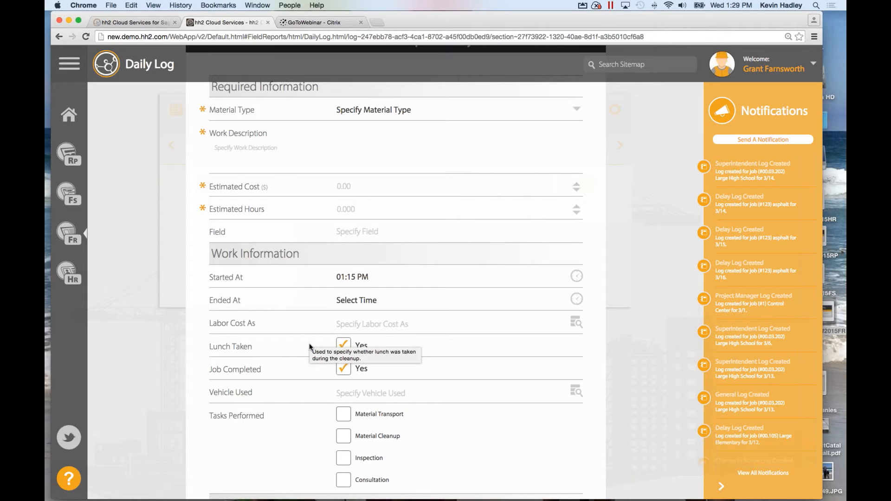
pyautogui.scroll(-5, 310, 346)
pyautogui.moveTo(379, 348)
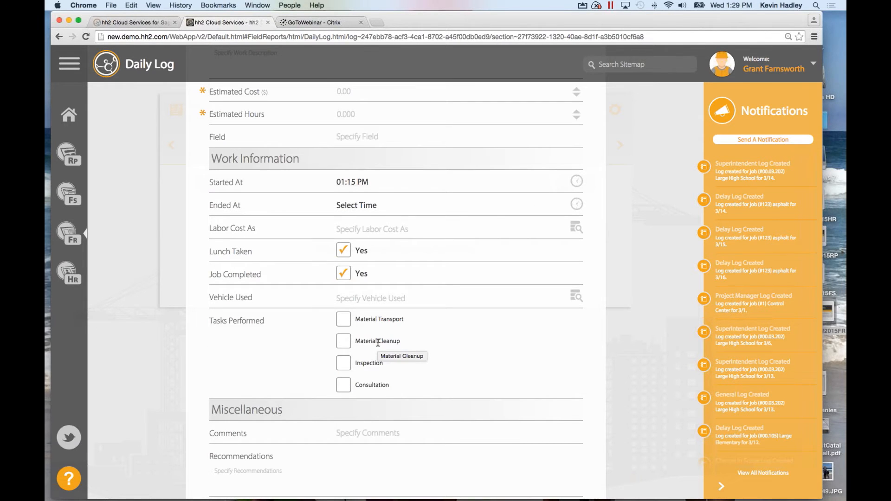
pyautogui.moveTo(275, 338)
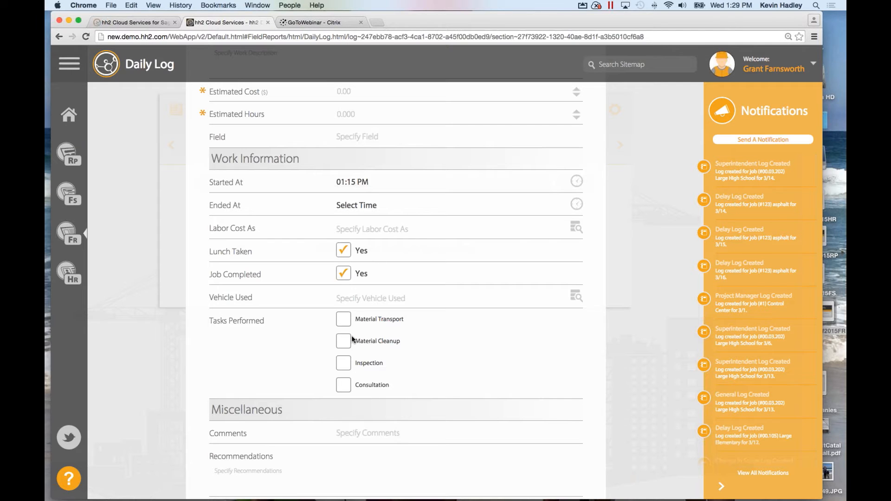
pyautogui.scroll(-1, 352, 336)
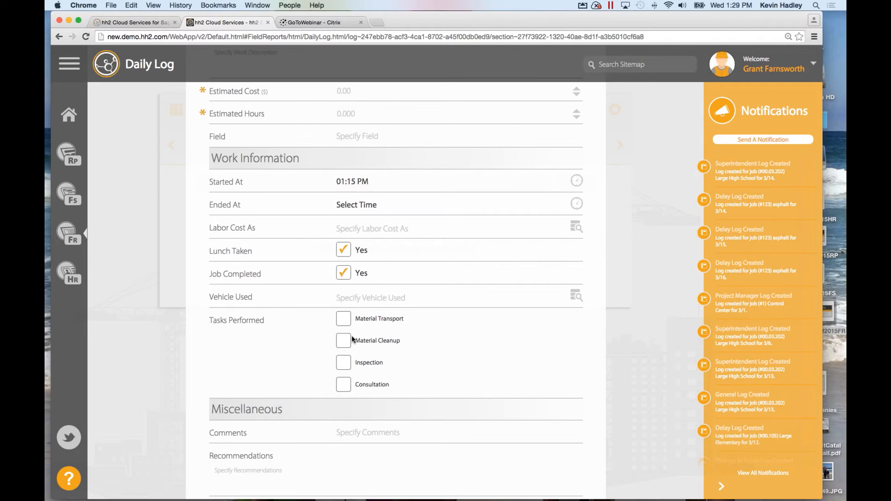
pyautogui.scroll(-2, 352, 336)
pyautogui.scroll(4, 352, 336)
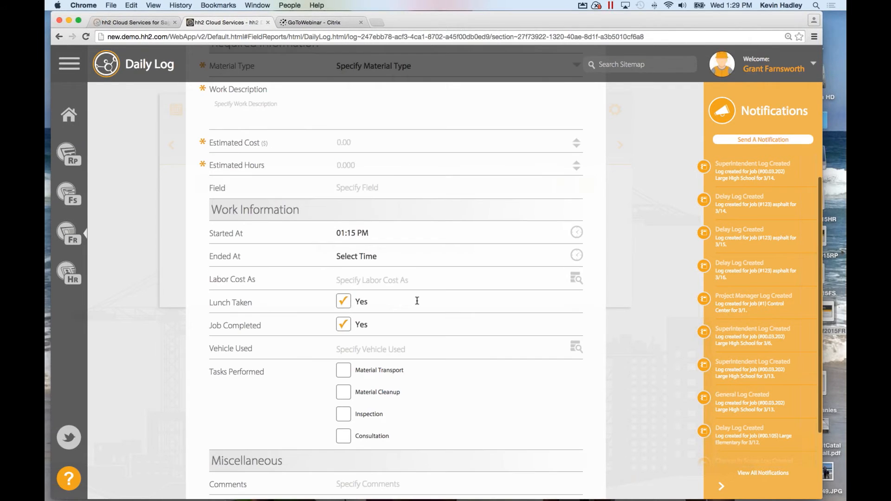
pyautogui.scroll(5, 422, 307)
pyautogui.click(211, 231)
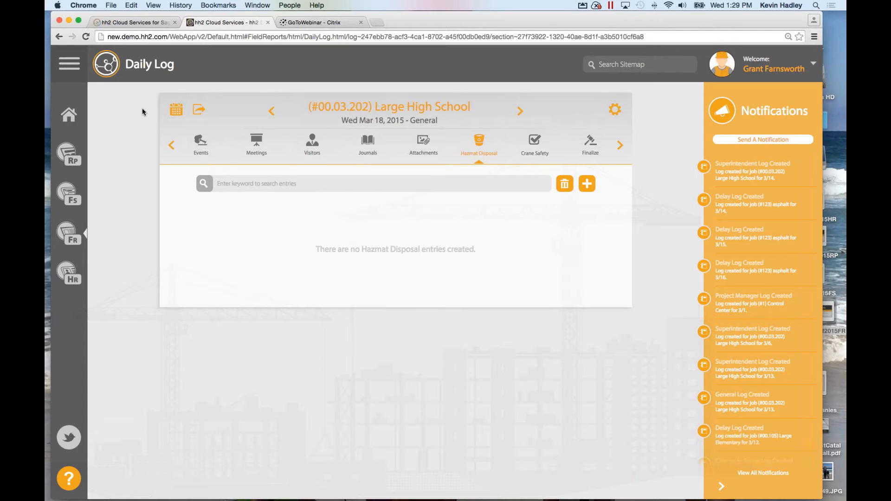
# Return to the daily logs calendar.
pyautogui.click(176, 110)
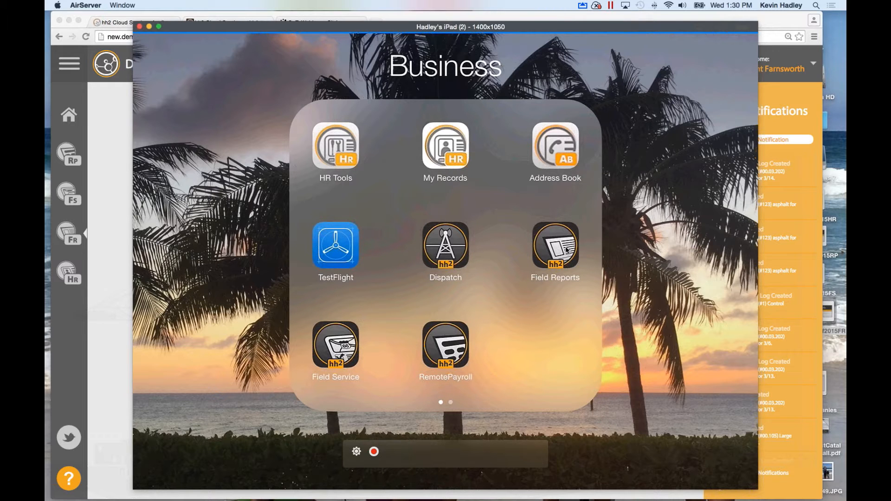
# Launch Field Reports on the iPad and keep Large High School as the job.
pyautogui.click(566, 250)
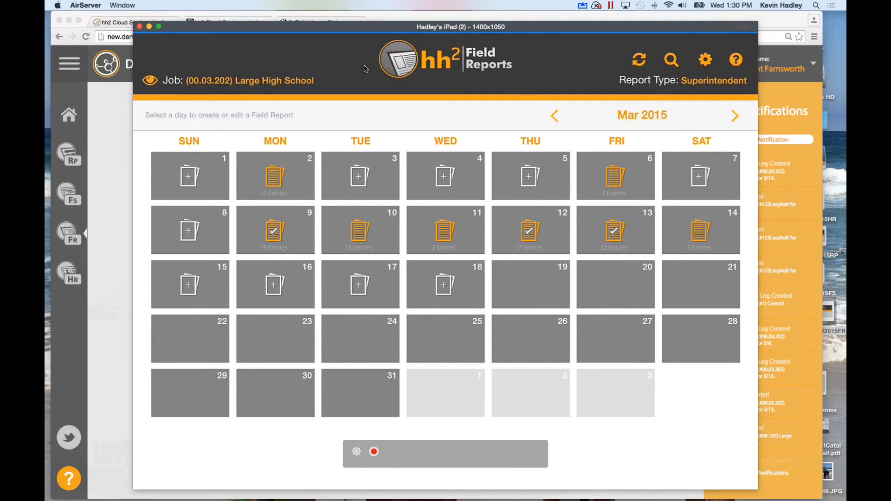
pyautogui.click(262, 85)
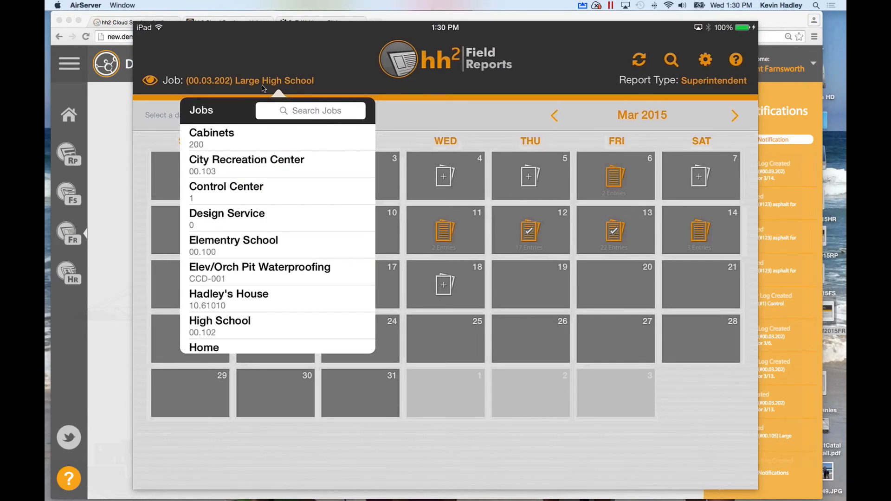
pyautogui.click(262, 88)
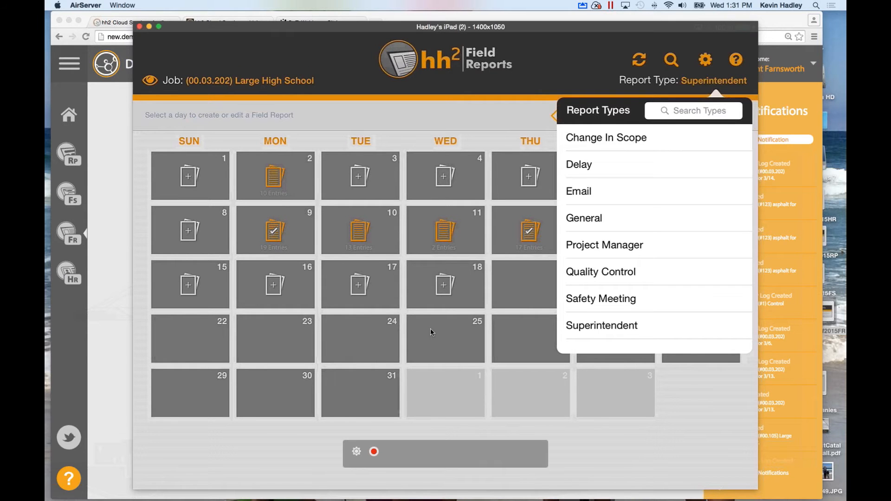
# Keep Superintendent as the report type and open the March 18, 2015 report.
pyautogui.click(598, 332)
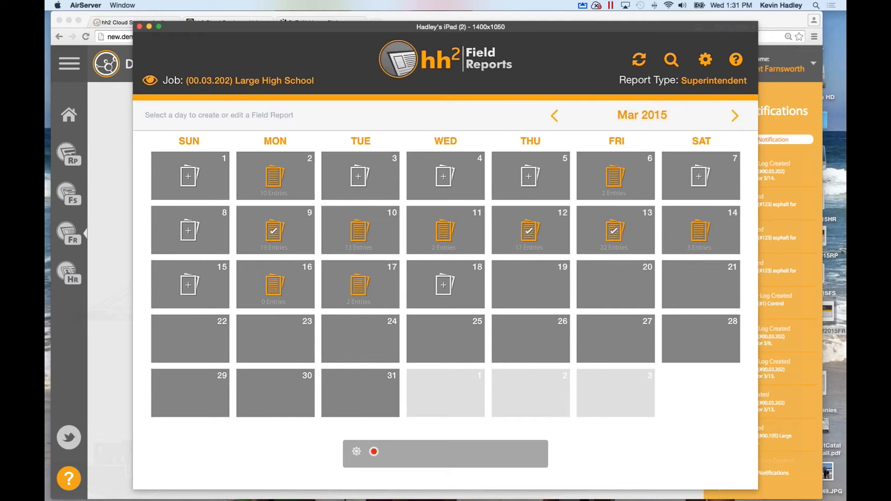
pyautogui.click(442, 286)
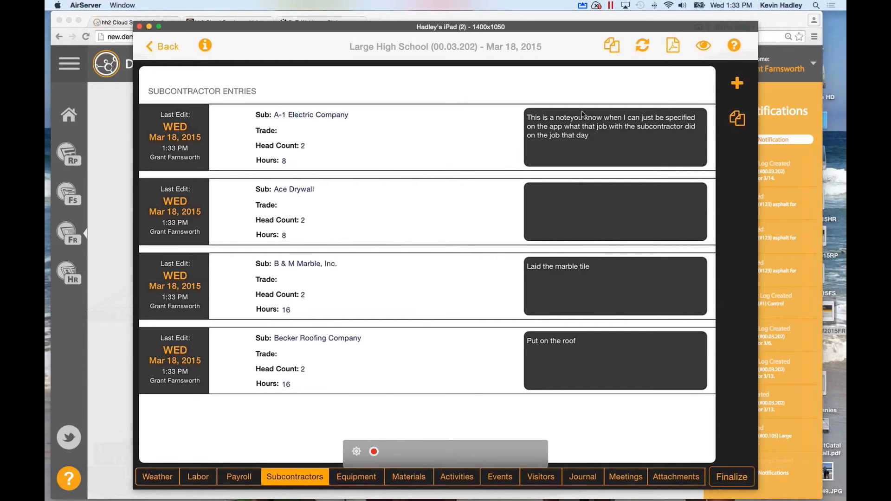
# Open the Ace Drywall subcontractor entry and type 'Taped walls' in its notes.
pyautogui.click(542, 214)
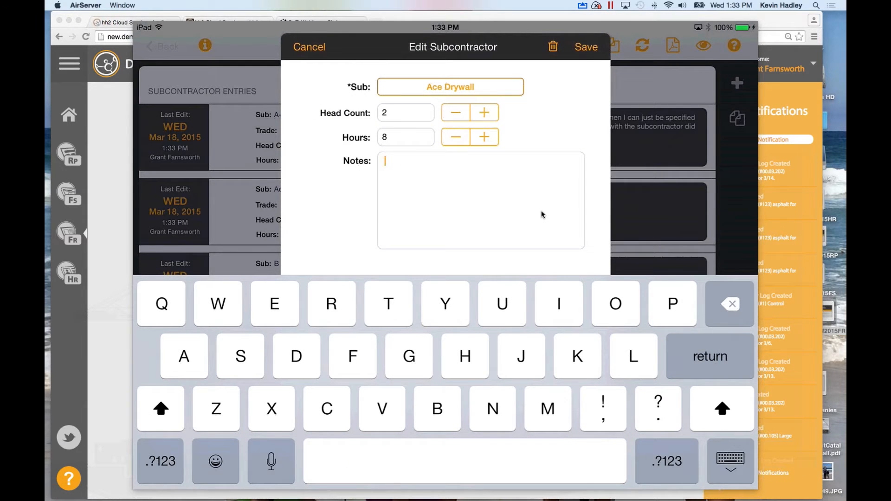
pyautogui.write('Taped')
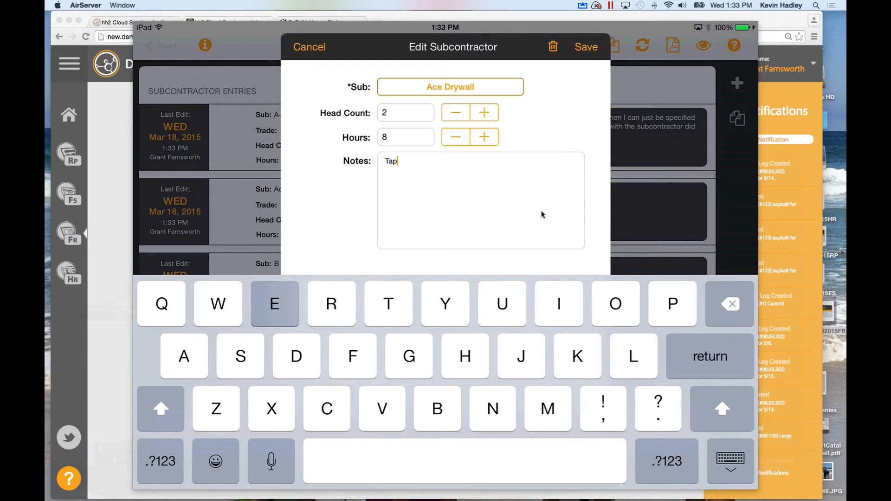
pyautogui.write(' walls')
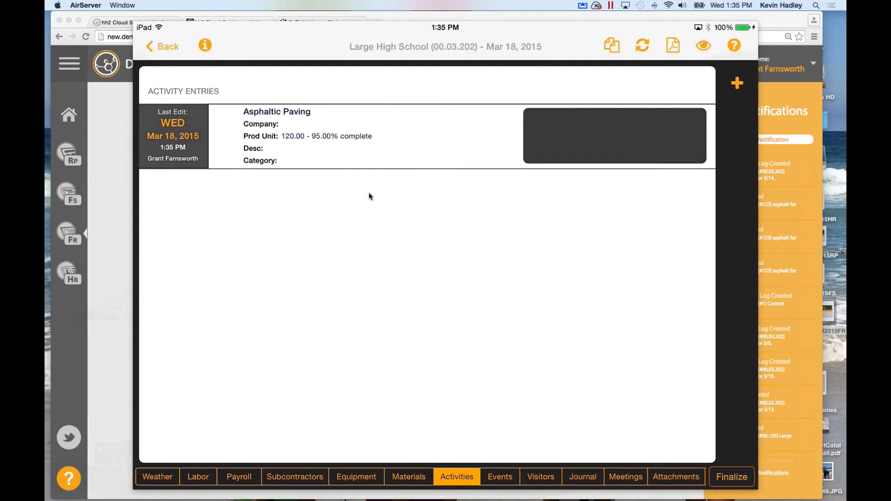
# Show Large High School's job details and open the Asphaltic Paving 02.510 cost code.
pyautogui.click(703, 47)
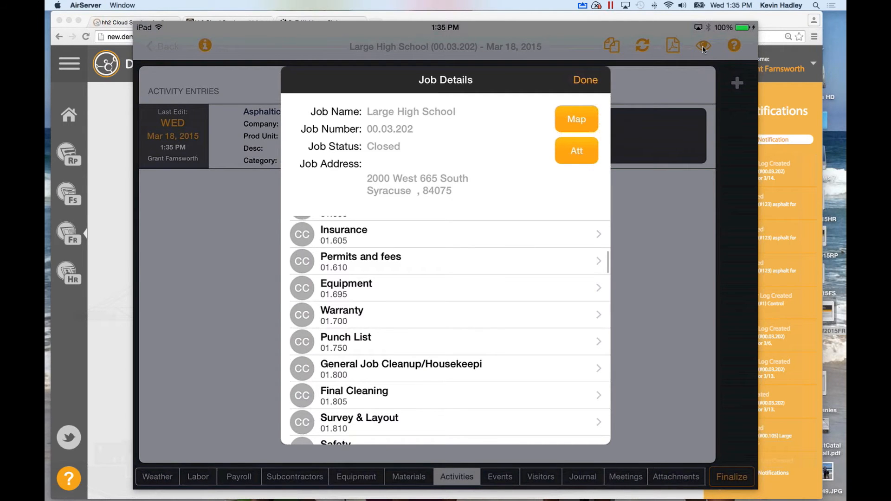
pyautogui.scroll(-6, 446, 329)
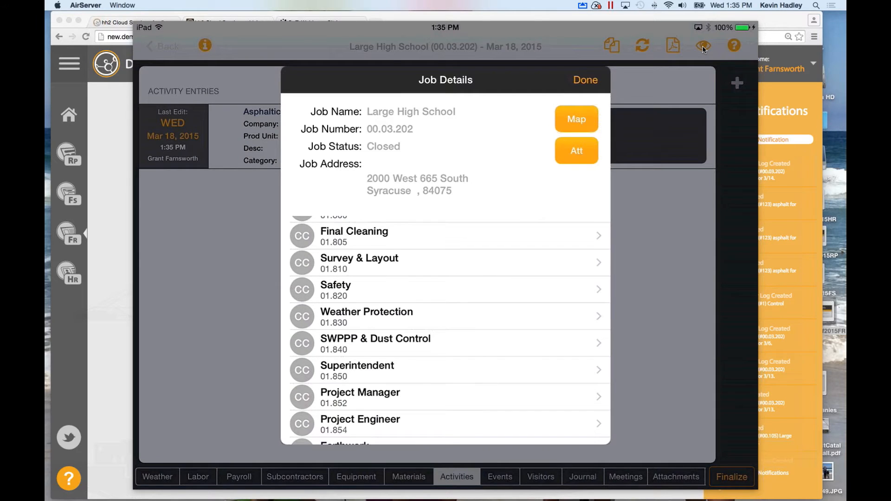
pyautogui.scroll(-7, 446, 329)
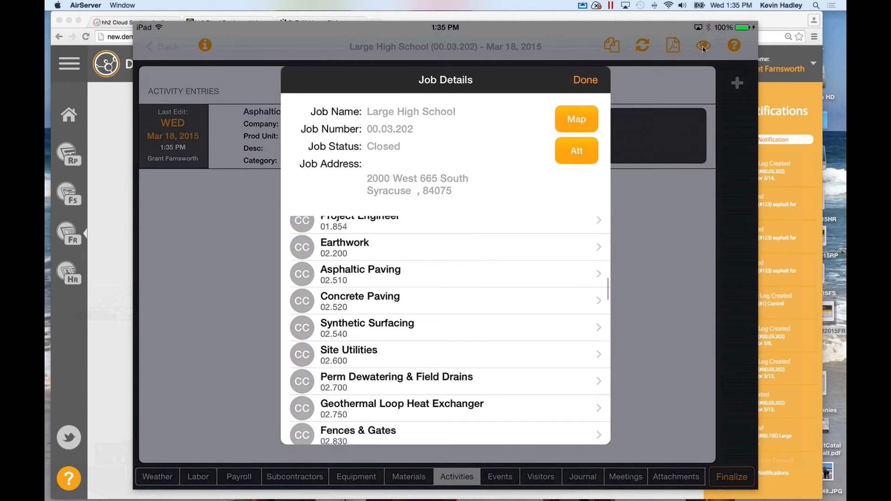
pyautogui.click(361, 274)
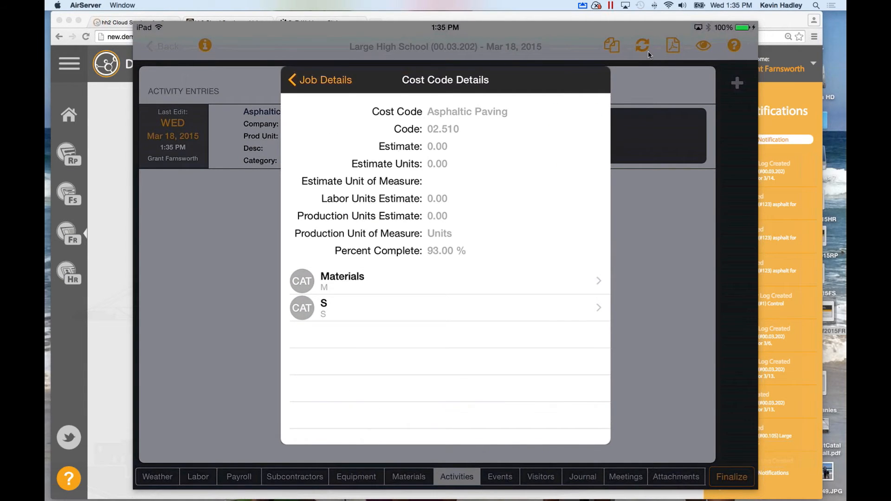
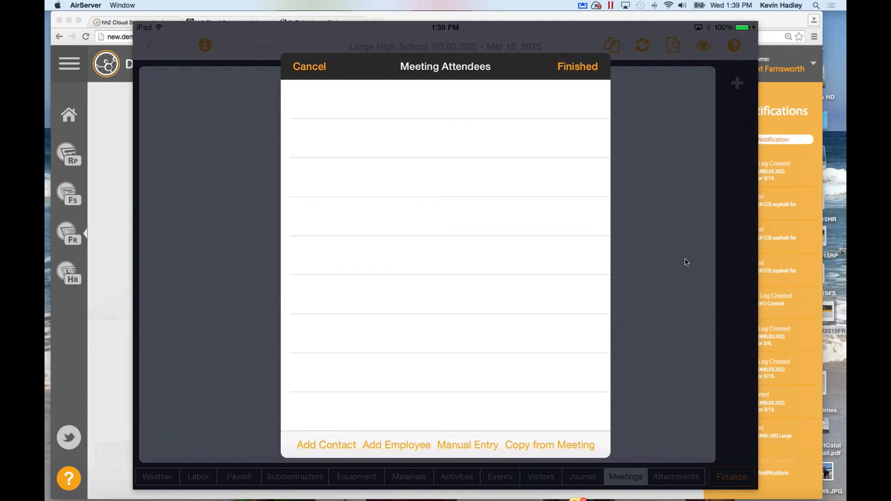
# Add company employees to the Meeting Attendees list.
pyautogui.click(397, 445)
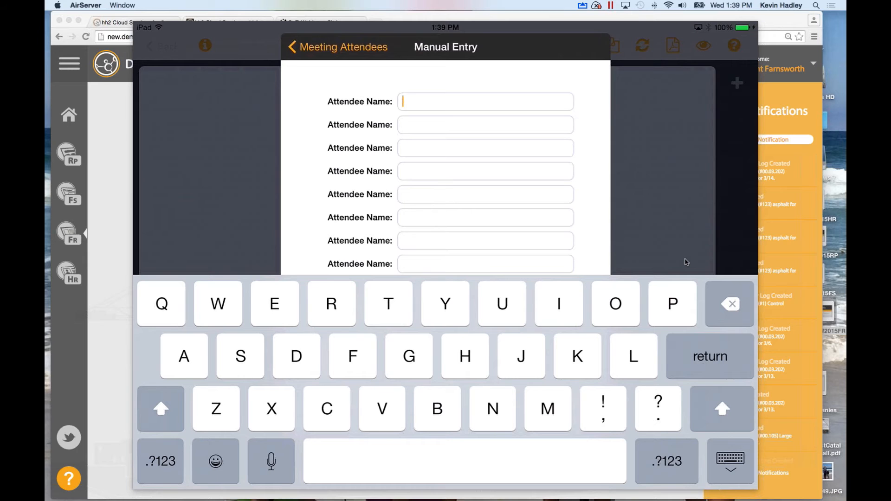
# Enter the attendee's full name in the first Attendee Name field and dismiss the keyboard.
pyautogui.write('j')
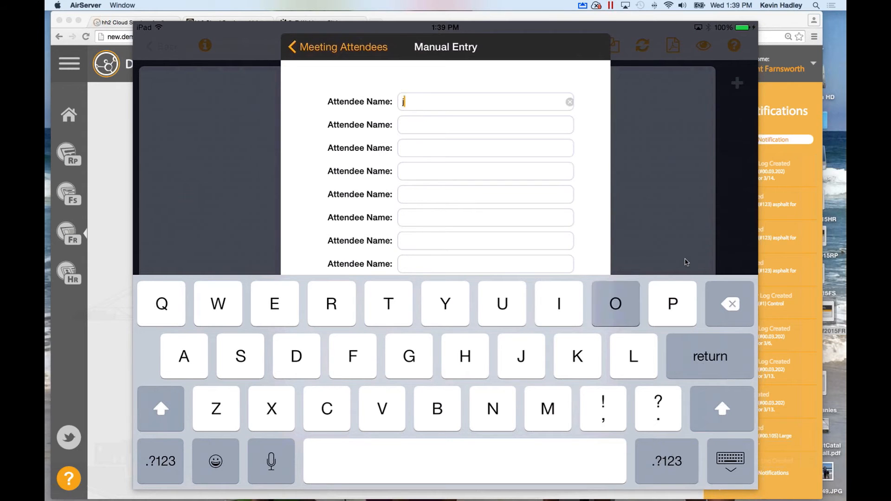
pyautogui.write('ohn smith')
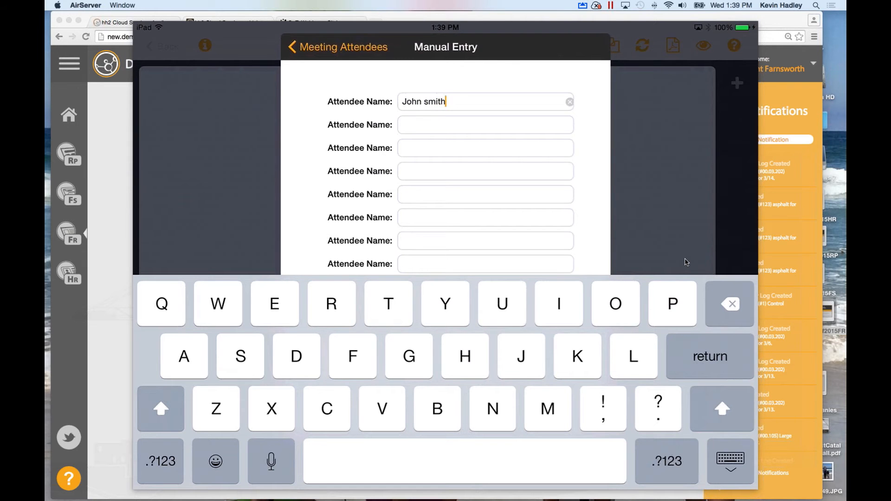
pyautogui.press('Escape')
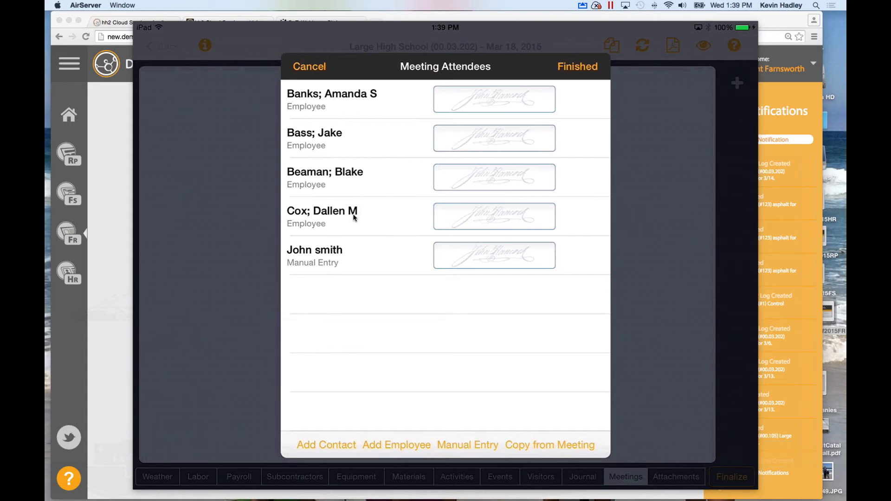
# Sign for the first meeting attendee in their signature box.
pyautogui.click(473, 107)
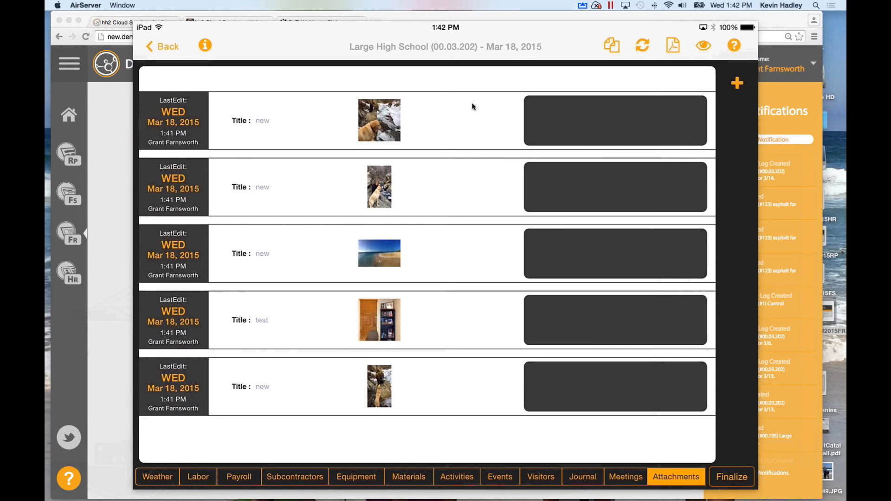
# Scroll the report's section tab bar right toward Hazmat Disposal.
pyautogui.hscroll(4, 420, 477)
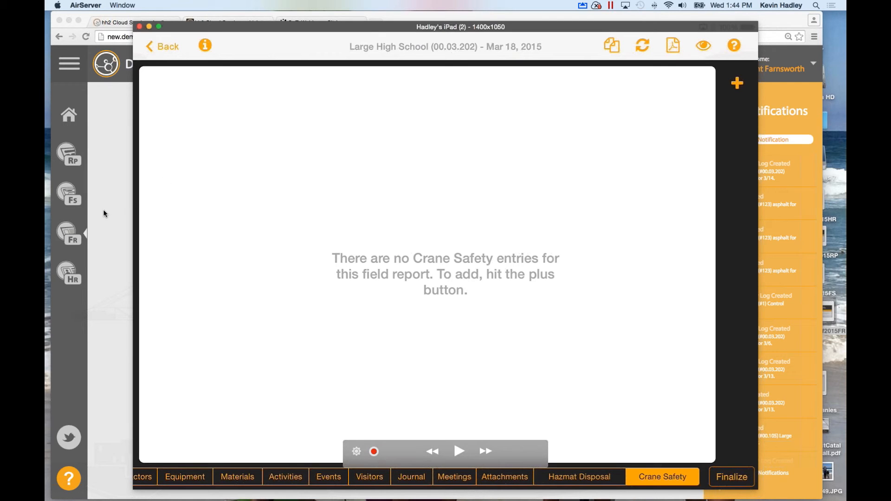
# Bring the Chrome window with the hh2 Daily Logs Calendar to the front.
pyautogui.click(125, 254)
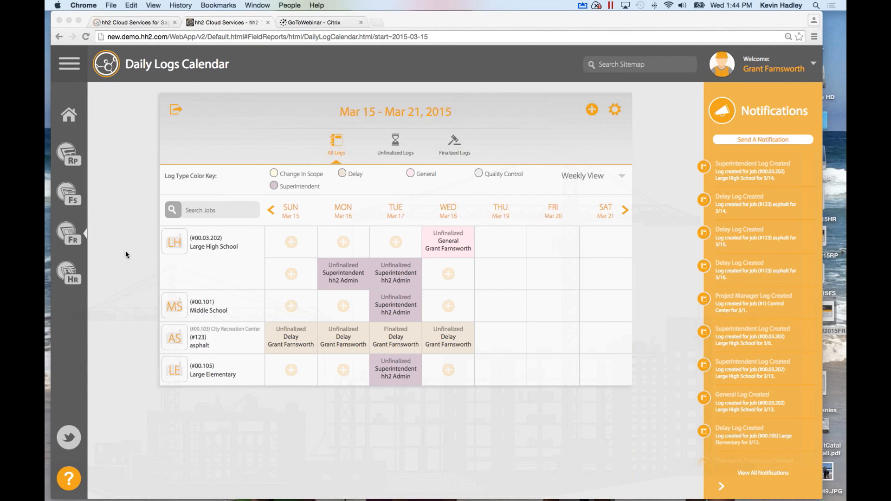
# Reload the calendar and open Large High School's Mar 18 Superintendent log.
pyautogui.click(86, 37)
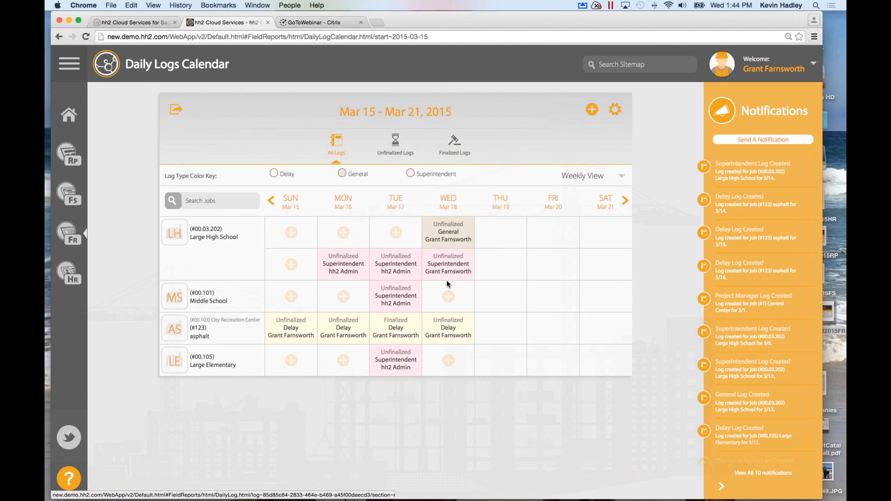
pyautogui.click(449, 262)
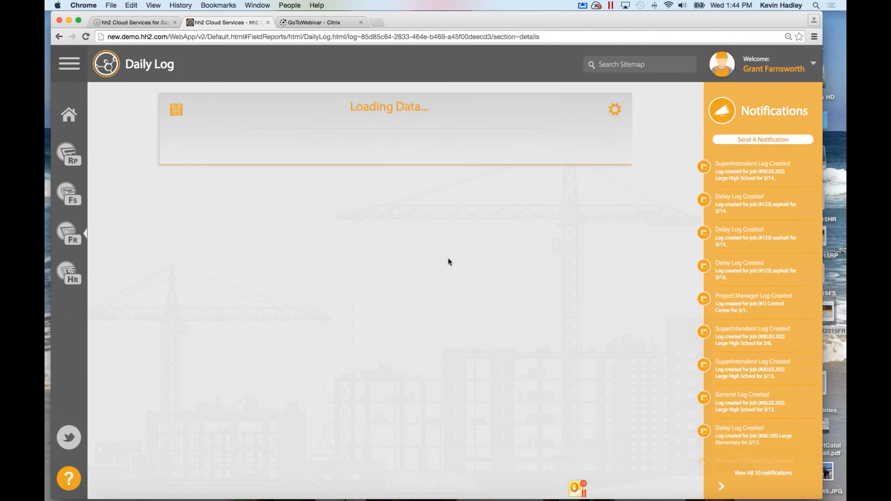
# Check the synced Weather and Subcontractors entries in the web log, then return to the iPad app.
pyautogui.click(261, 147)
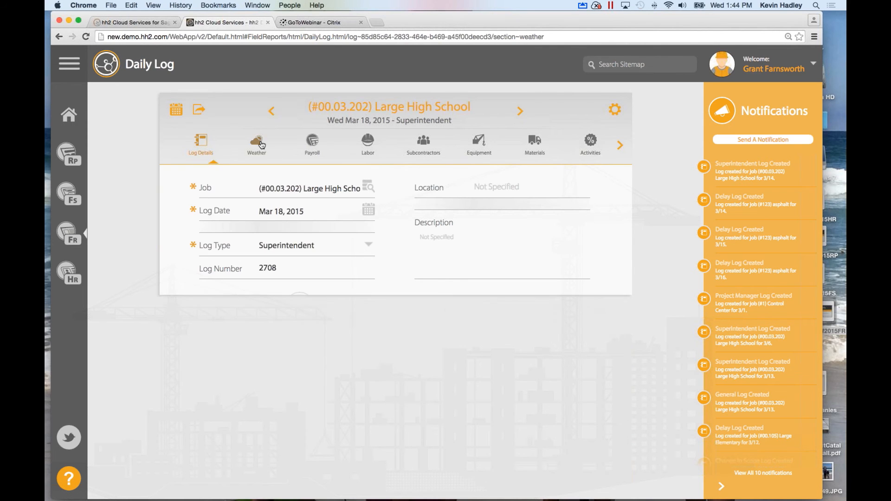
pyautogui.click(420, 147)
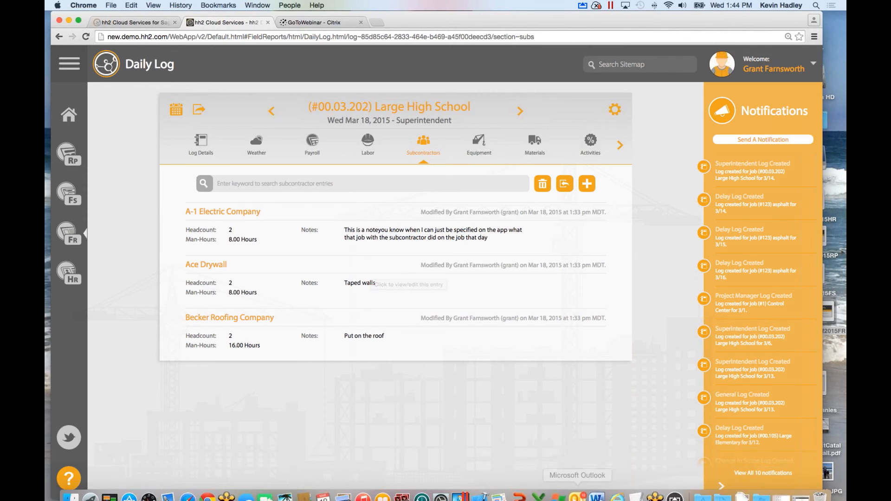
pyautogui.click(676, 490)
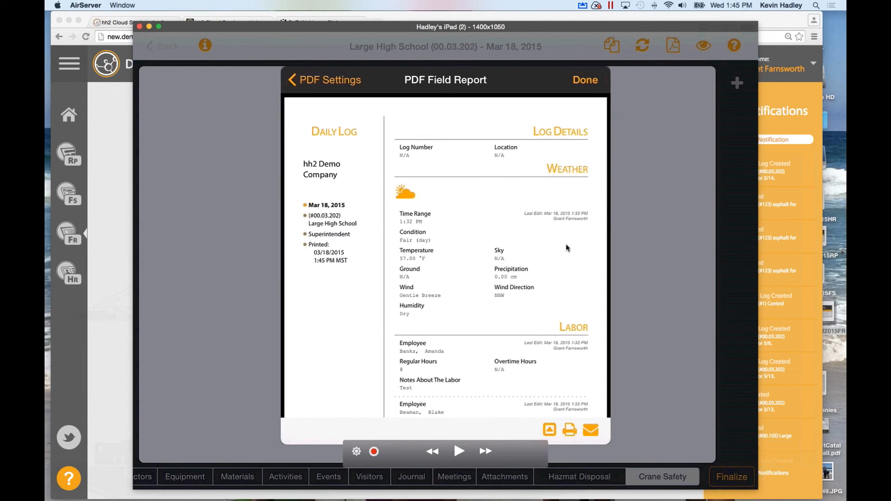
# Scroll through the Mar 18 Large High School PDF field report preview.
pyautogui.scroll(-3, 565, 245)
pyautogui.scroll(-10, 565, 246)
pyautogui.scroll(-20, 565, 246)
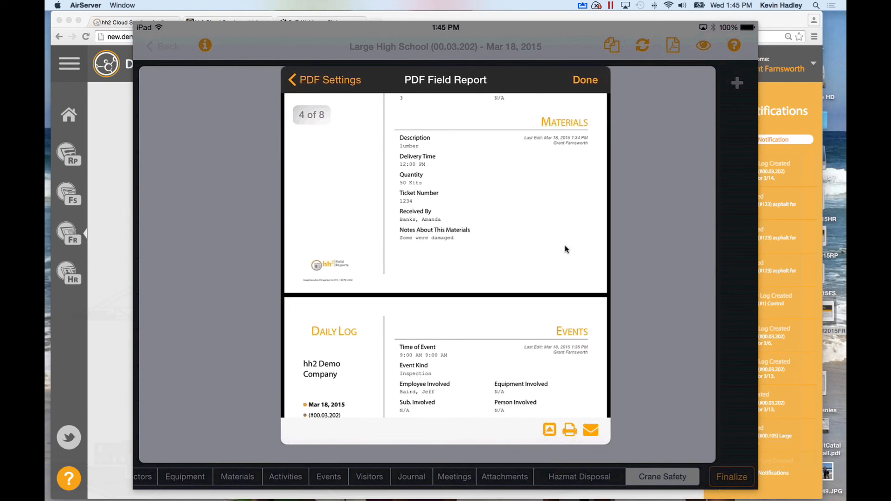
pyautogui.scroll(-10, 564, 246)
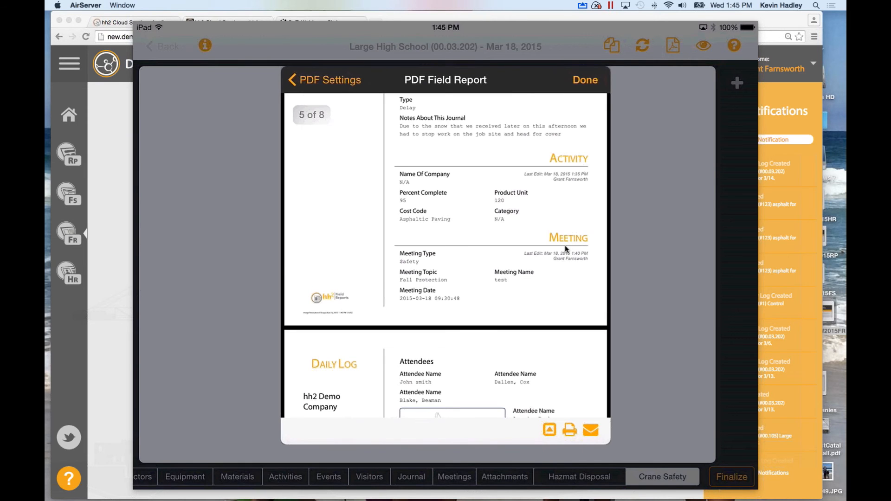
pyautogui.scroll(-3, 566, 250)
pyautogui.scroll(-1, 565, 245)
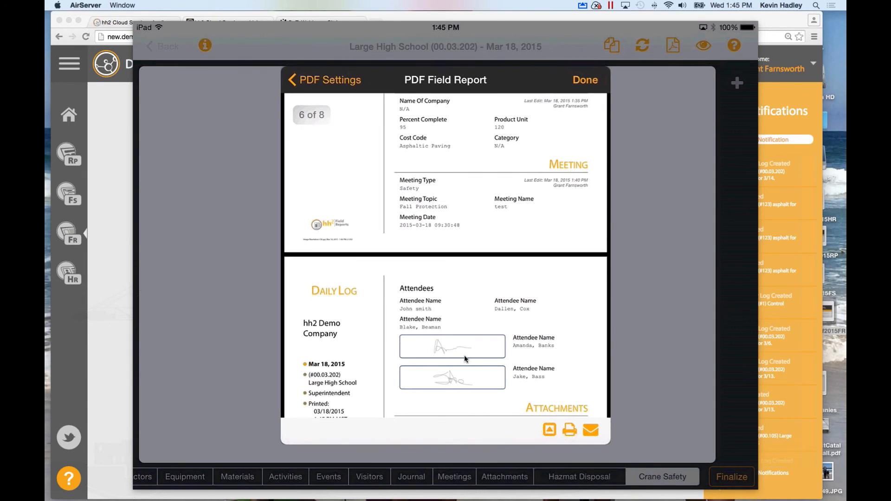
pyautogui.scroll(-5, 533, 328)
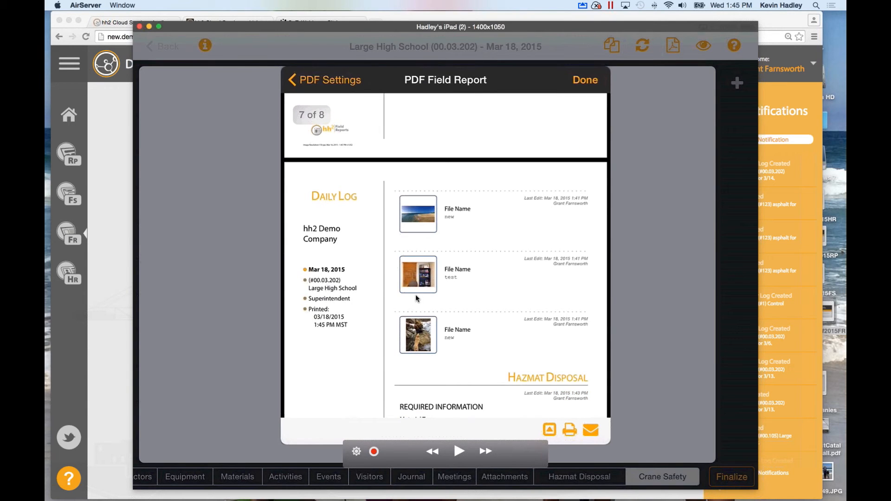
pyautogui.scroll(-5, 416, 294)
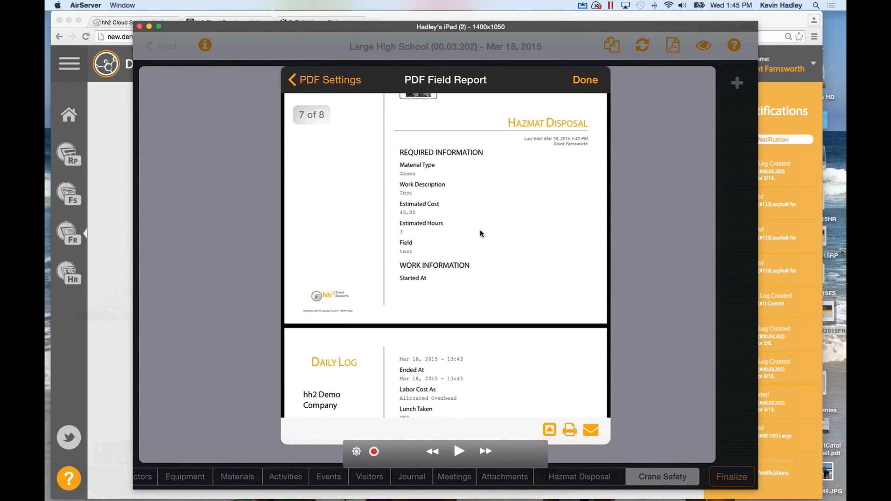
pyautogui.scroll(-5, 427, 216)
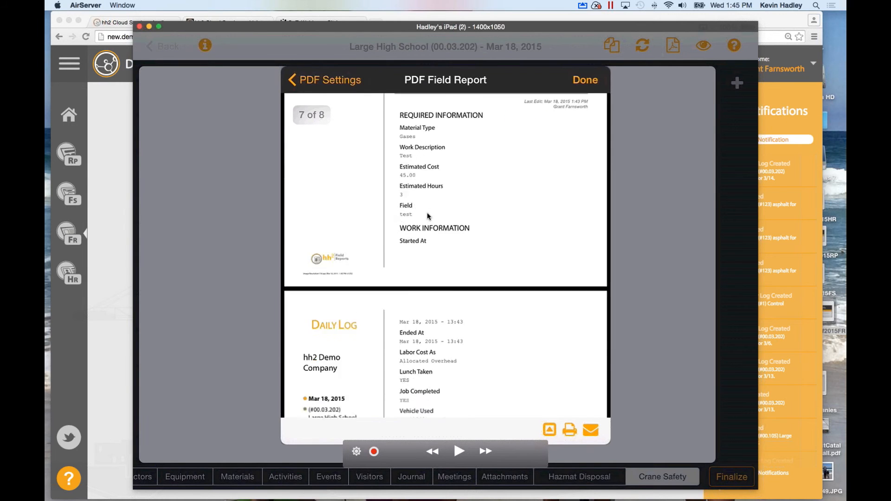
pyautogui.scroll(2, 428, 216)
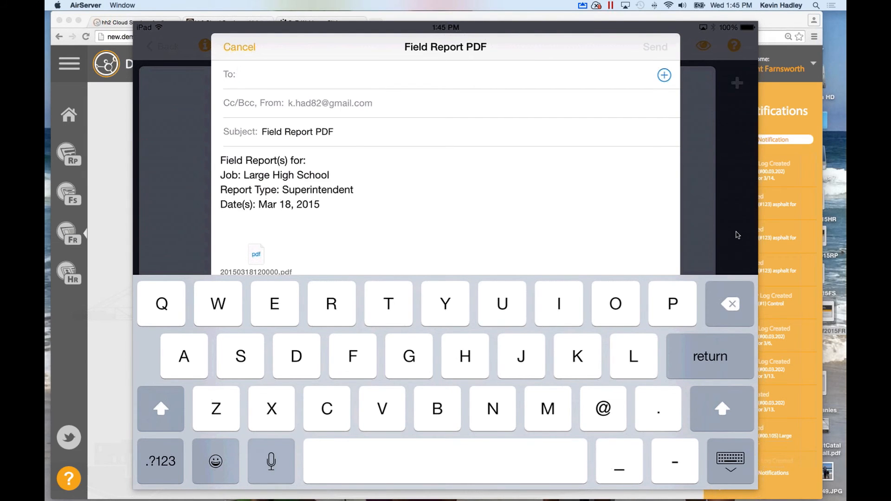
pyautogui.moveTo(636, 213)
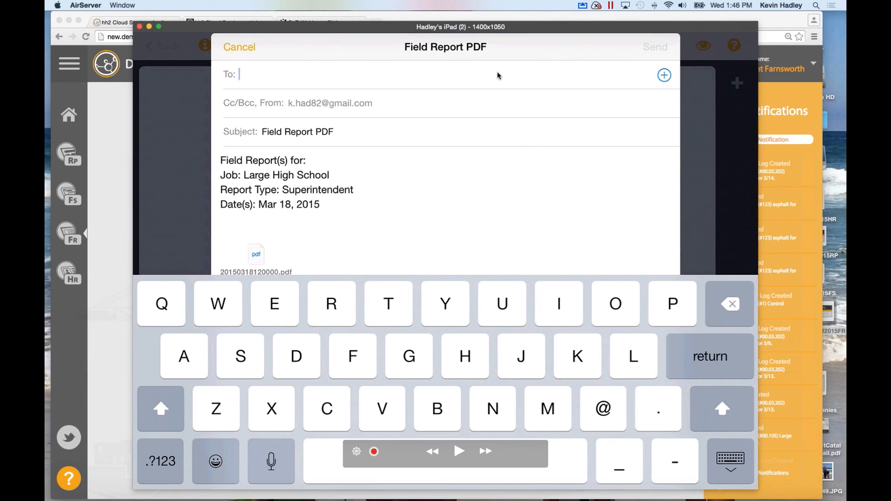
# Search the reports and open the Mar 18 Large High School report from the calendar.
pyautogui.click(729, 457)
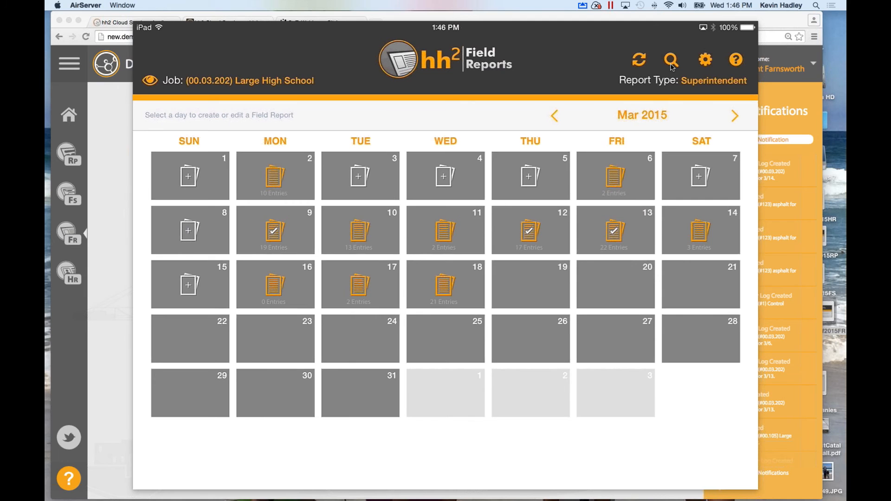
pyautogui.click(671, 62)
pyautogui.click(258, 279)
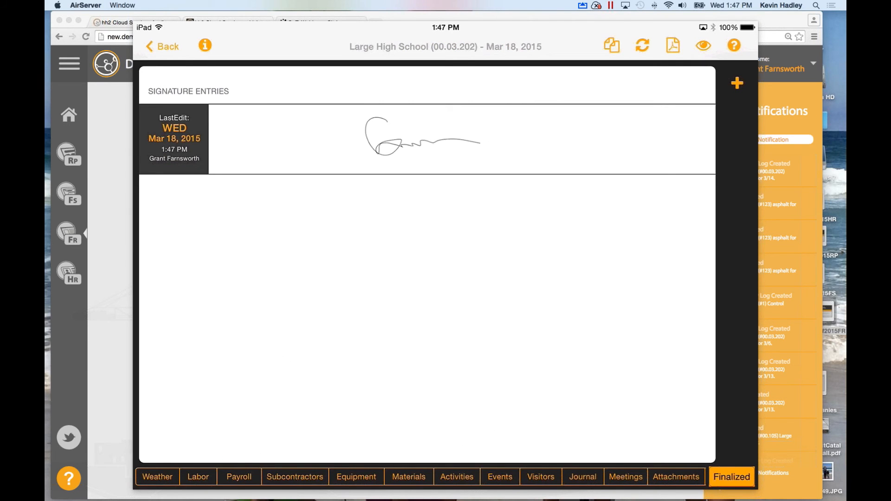
# Reload the web app's Daily Log Calendar to confirm the finalized log, then view the hh2.com tab.
pyautogui.click(121, 211)
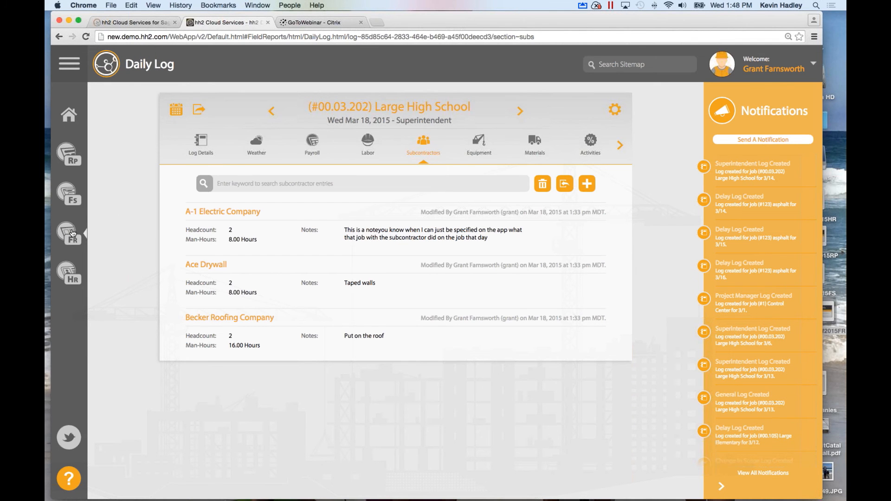
pyautogui.click(72, 233)
pyautogui.click(241, 214)
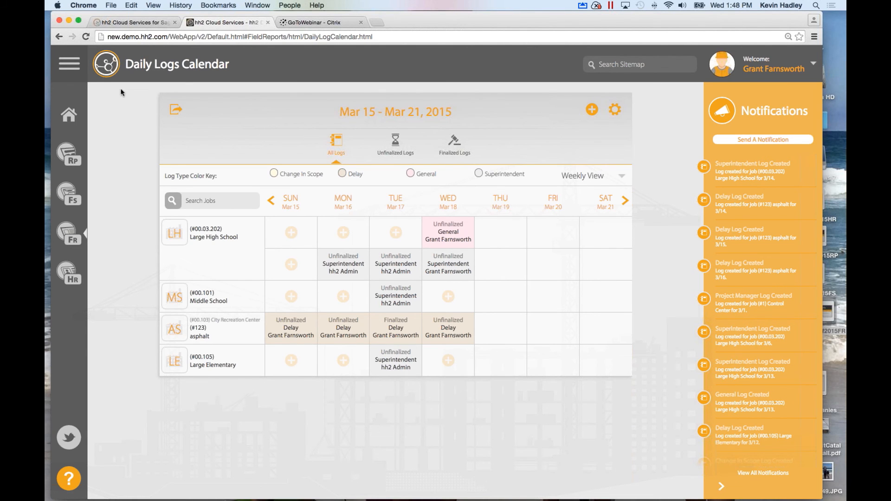
pyautogui.click(86, 37)
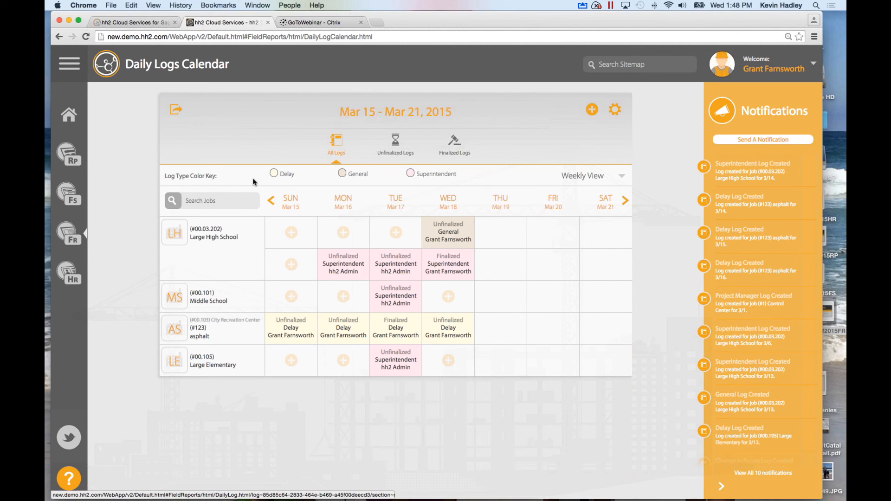
pyautogui.click(147, 24)
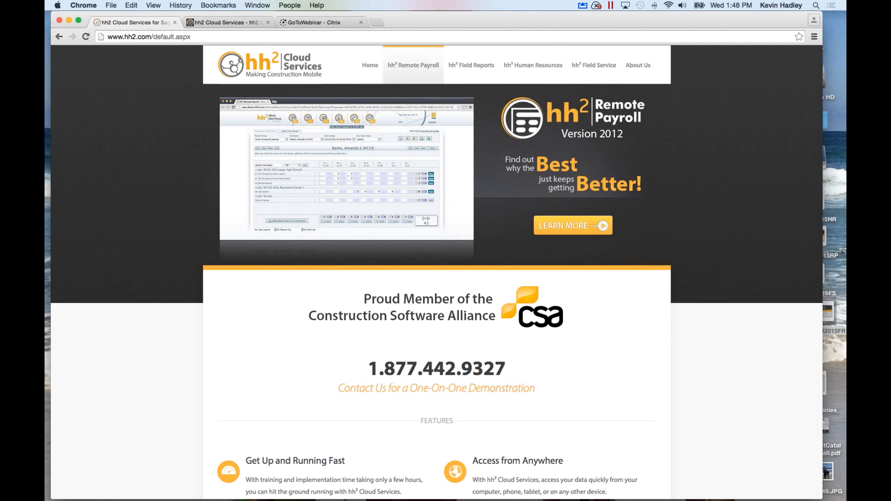
# Open the hh2 Field Reports pricing table and highlight the $99.00/month price and 251-350 reports tier.
pyautogui.click(465, 67)
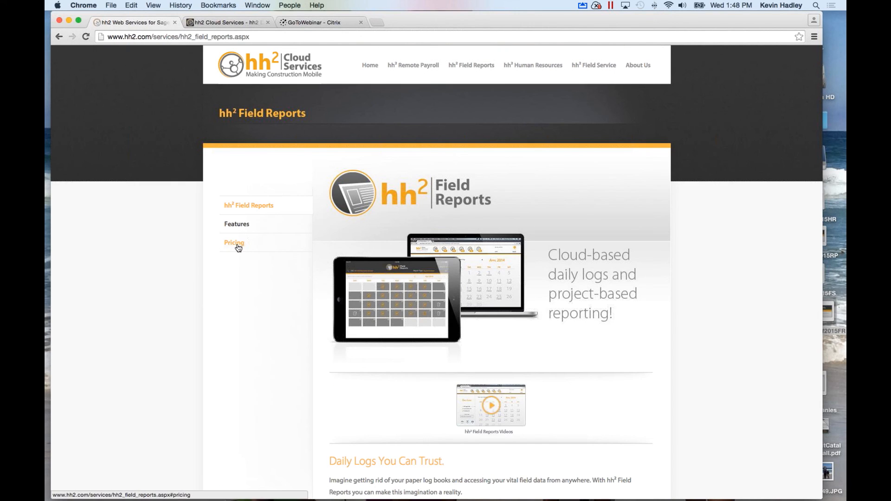
pyautogui.click(235, 245)
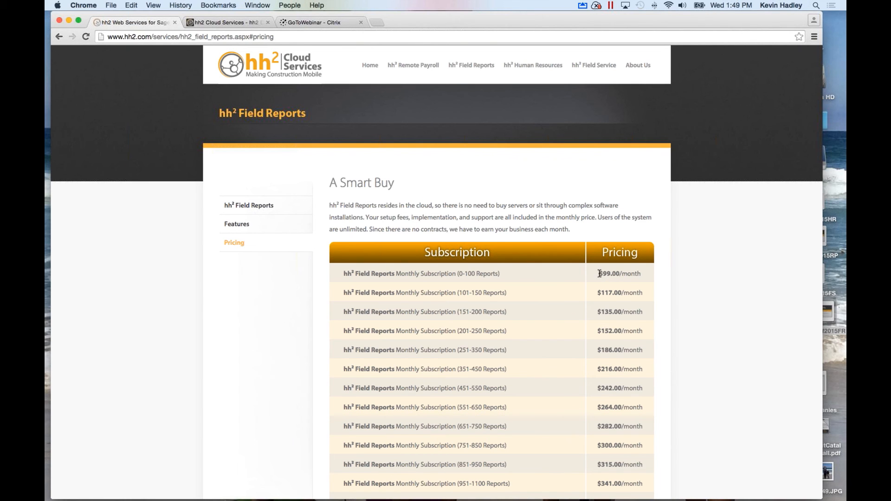
pyautogui.moveTo(600, 273); pyautogui.dragTo(644, 276)
pyautogui.moveTo(459, 350); pyautogui.dragTo(486, 351)
# Highlight the $99.00/month and $186.00/month prices, then return to the Daily Logs Calendar tab.
pyautogui.moveTo(599, 274); pyautogui.dragTo(643, 274)
pyautogui.moveTo(596, 349); pyautogui.dragTo(645, 351)
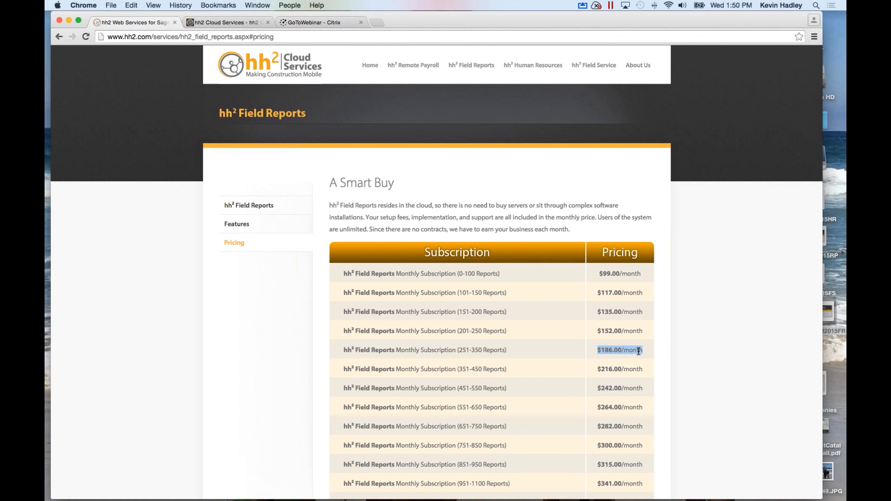
pyautogui.click(241, 22)
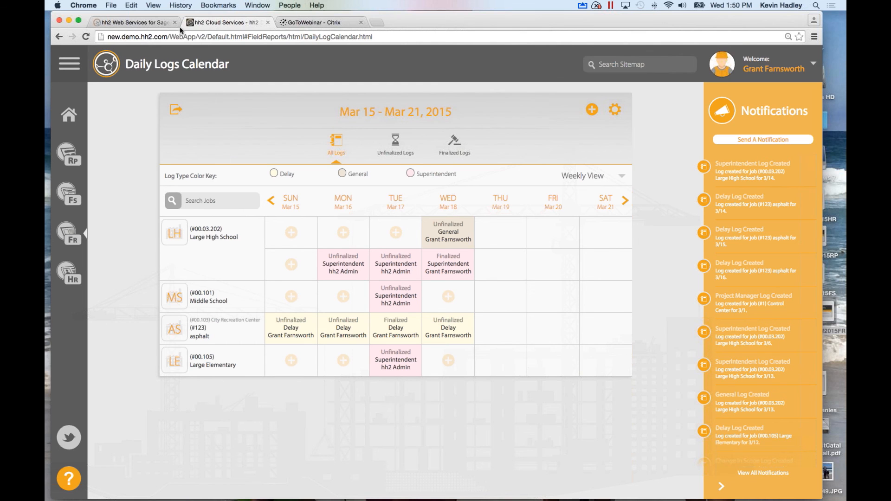
# Clear the price highlight on the Field Reports pricing page and go to the hh2.com homepage.
pyautogui.click(146, 23)
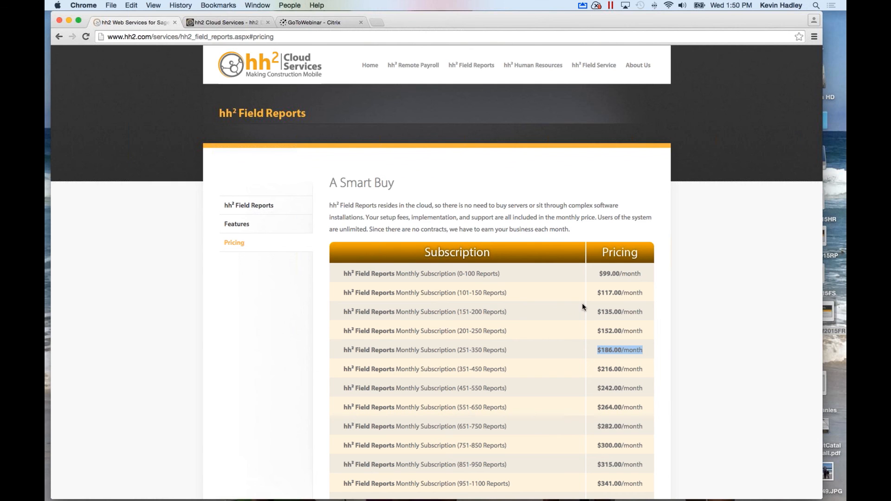
pyautogui.click(598, 277)
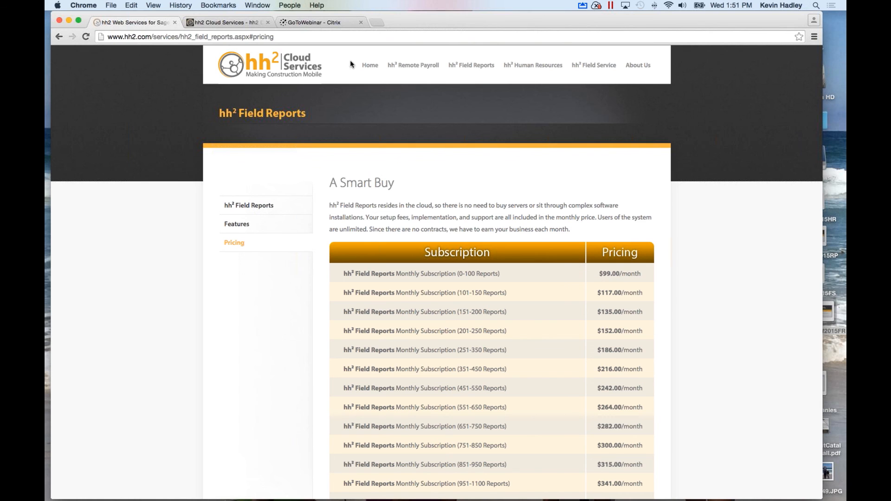
pyautogui.click(371, 70)
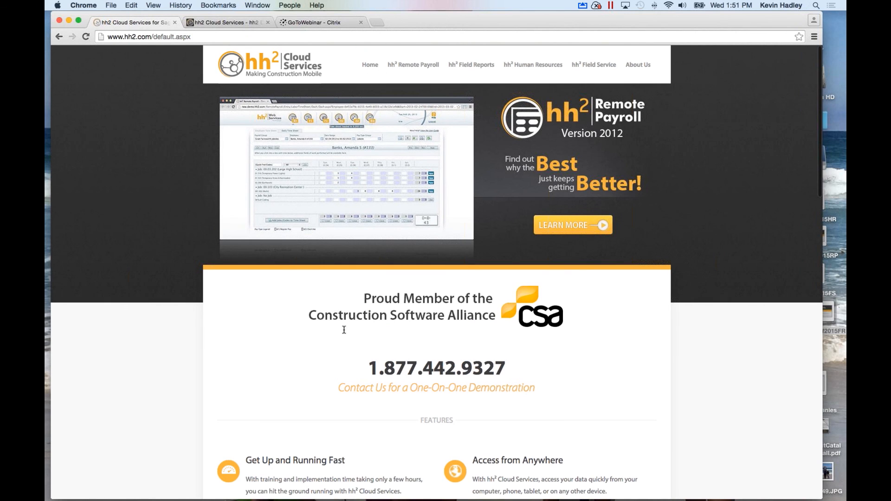
# Scroll down the hh2.com homepage, then switch to the Daily Logs Calendar for Mar 15–21, 2015.
pyautogui.scroll(-7, 344, 332)
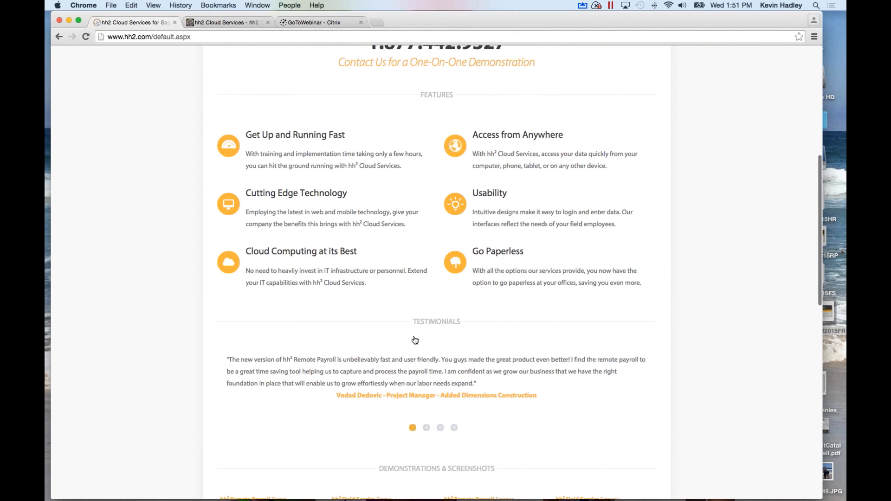
pyautogui.scroll(-4, 415, 340)
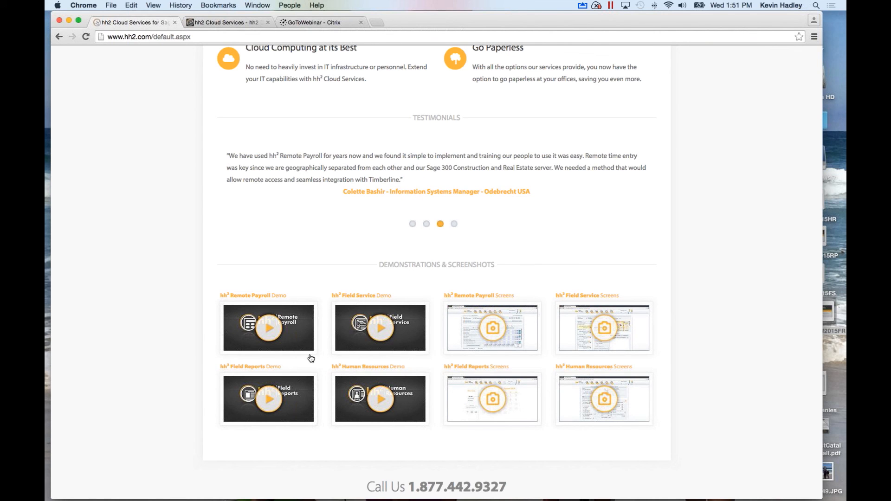
pyautogui.scroll(-1, 311, 358)
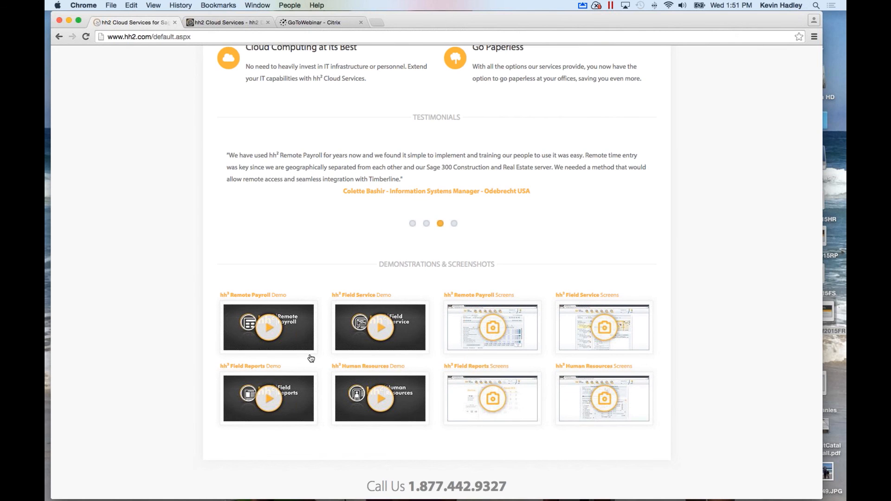
pyautogui.scroll(-2, 311, 359)
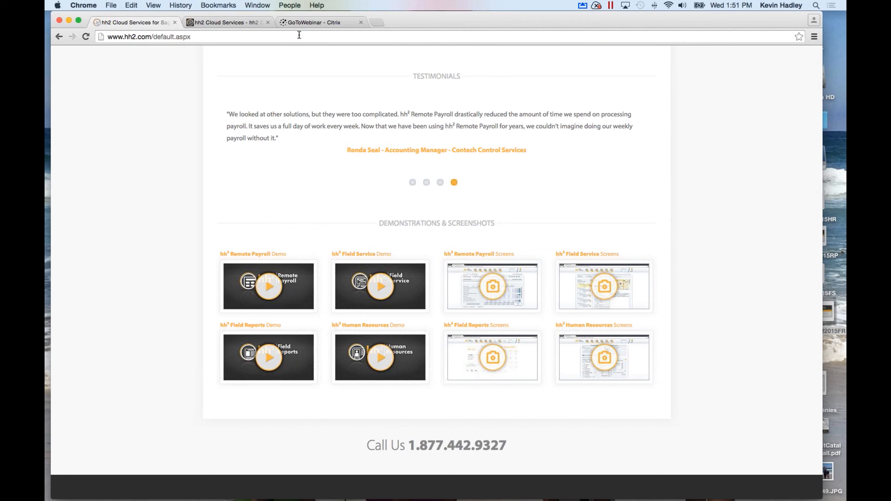
pyautogui.click(228, 24)
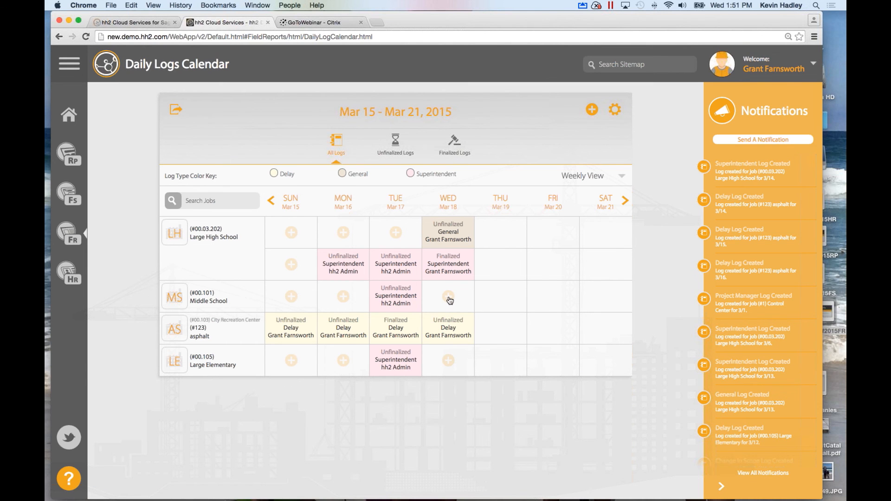
# Start a new Middle School daily log for Wed Mar 18, then return to the hh2.com homepage.
pyautogui.click(449, 299)
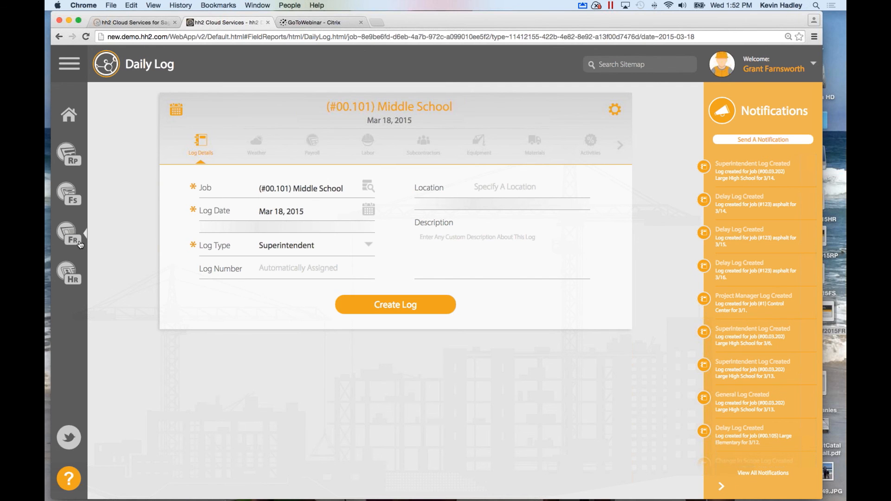
pyautogui.click(158, 23)
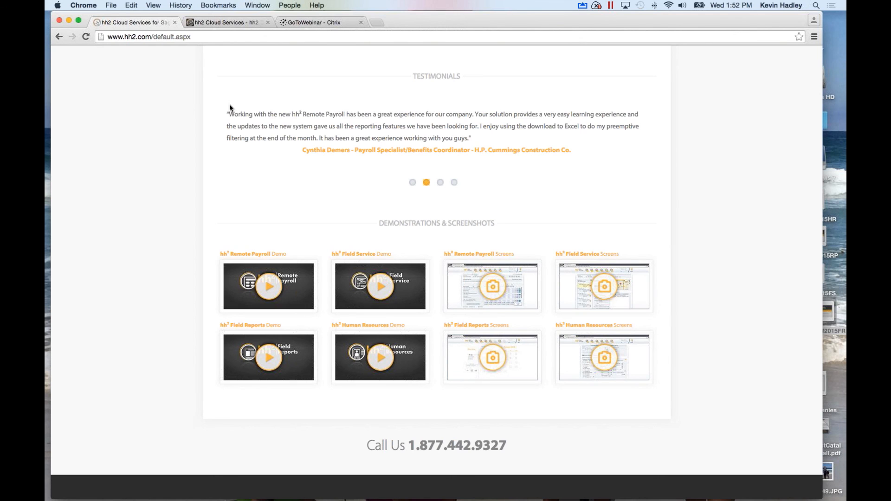
# Present the hh2 Contact Us slide, end the slideshow, and switch back to the Middle School Daily Log.
pyautogui.scroll(10, 230, 104)
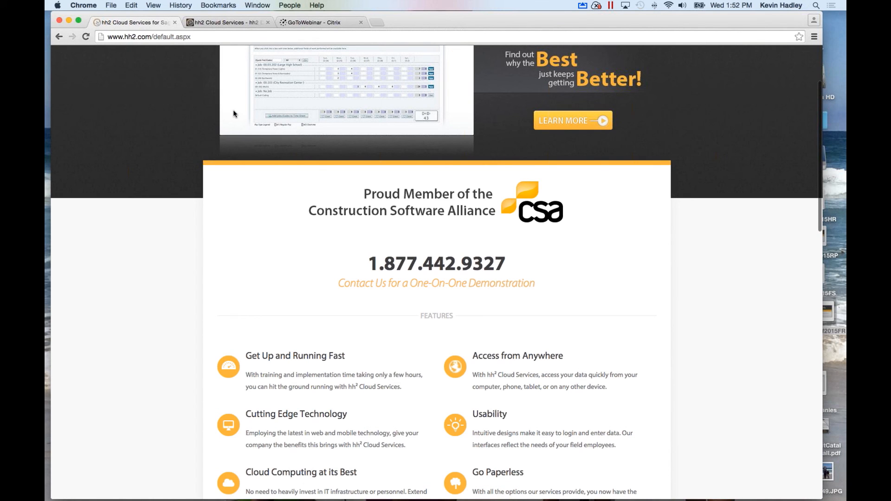
pyautogui.scroll(1, 233, 110)
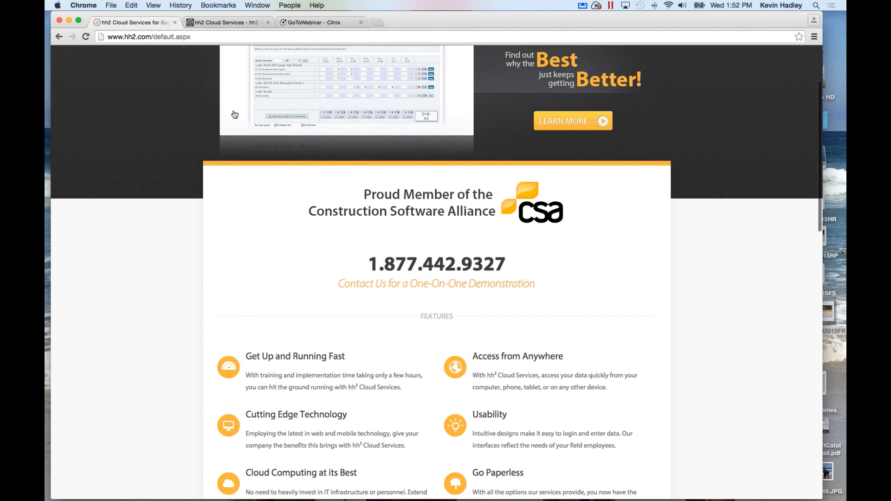
pyautogui.scroll(5, 235, 115)
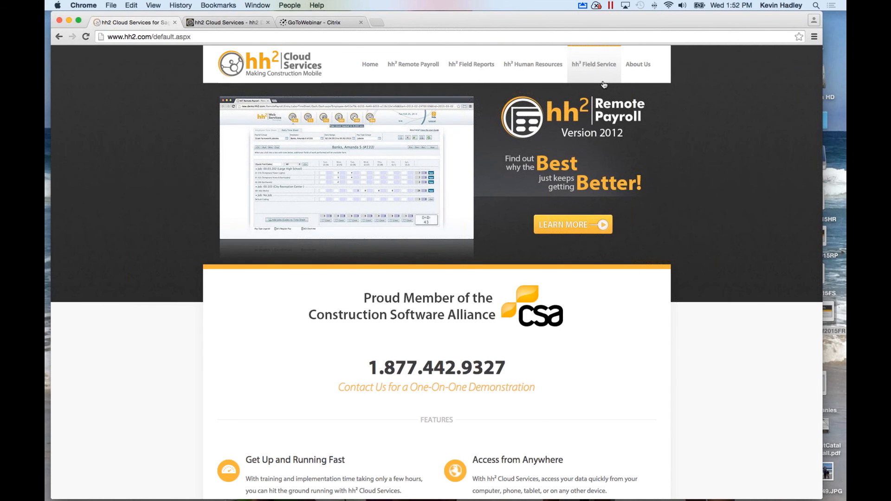
pyautogui.scroll(-3, 764, 418)
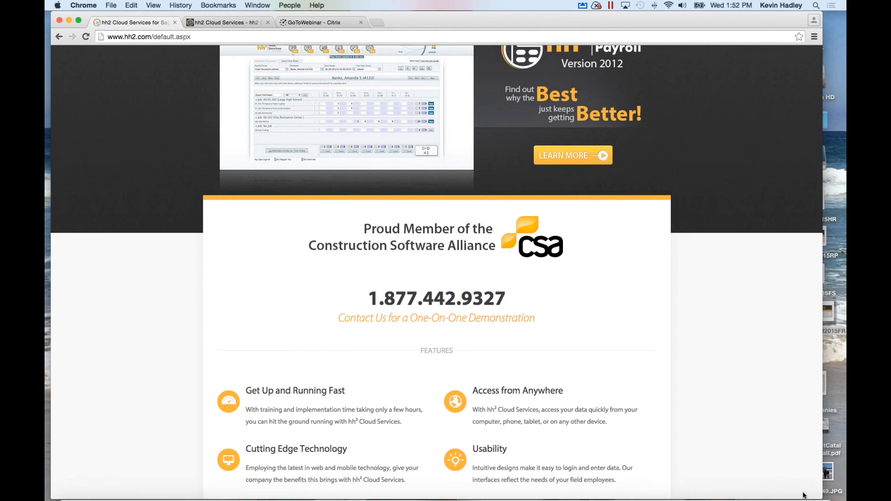
pyautogui.moveTo(804, 495)
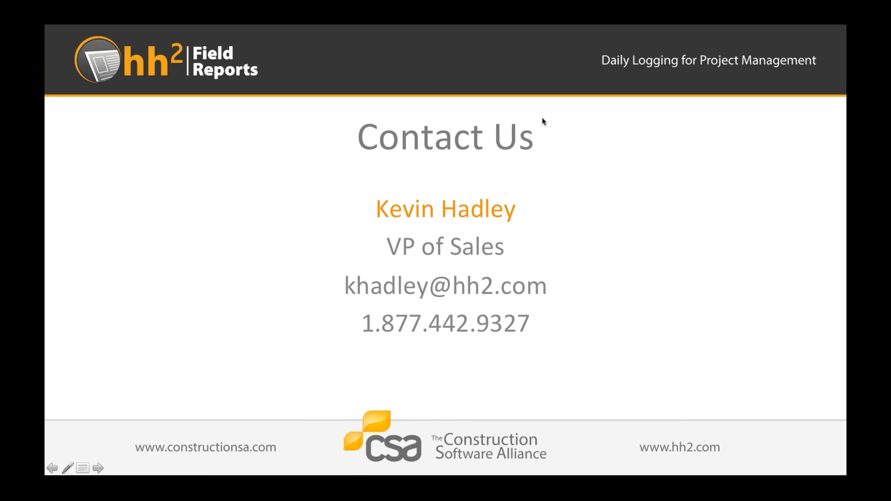
pyautogui.press('Escape')
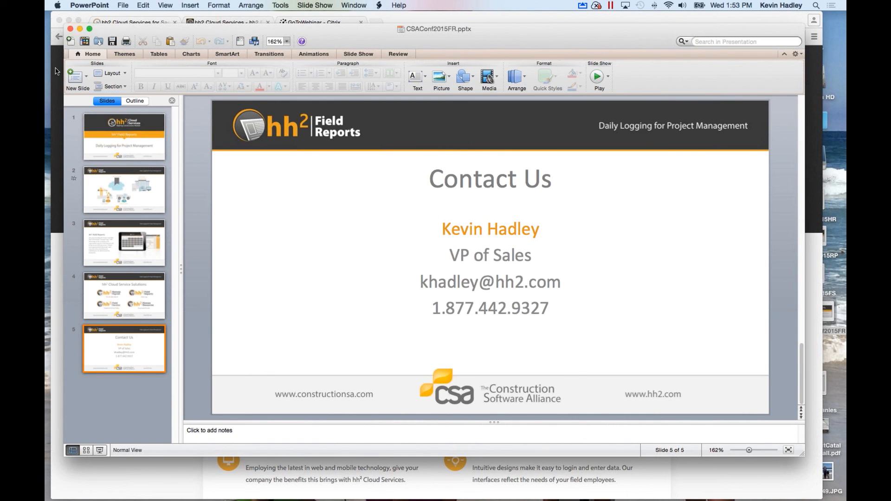
pyautogui.click(55, 71)
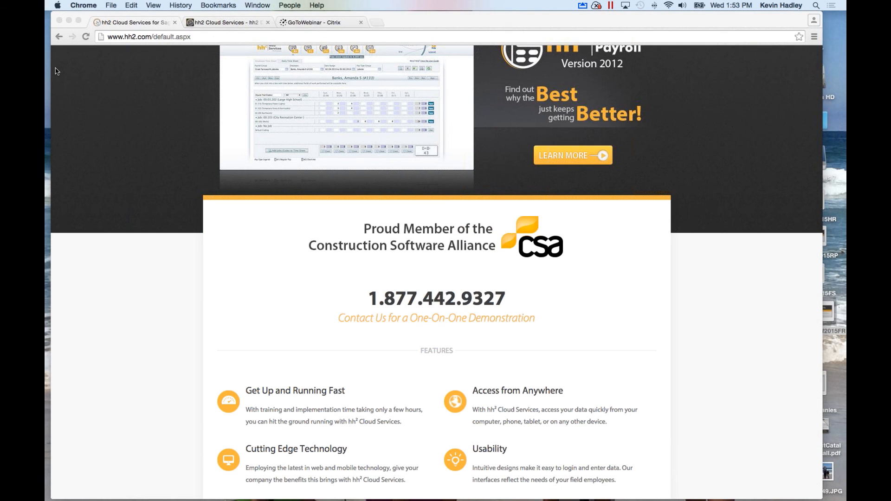
pyautogui.hotkey('ctrl', 'Tab')
pyautogui.click(71, 480)
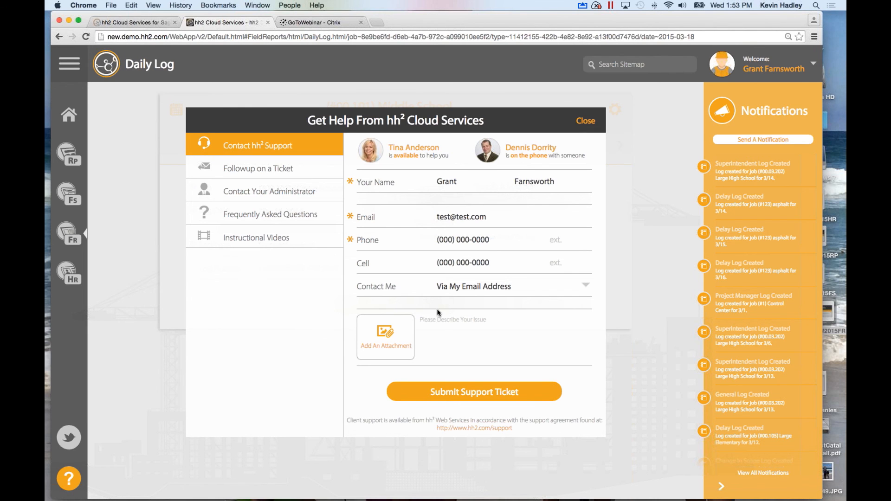
pyautogui.click(448, 289)
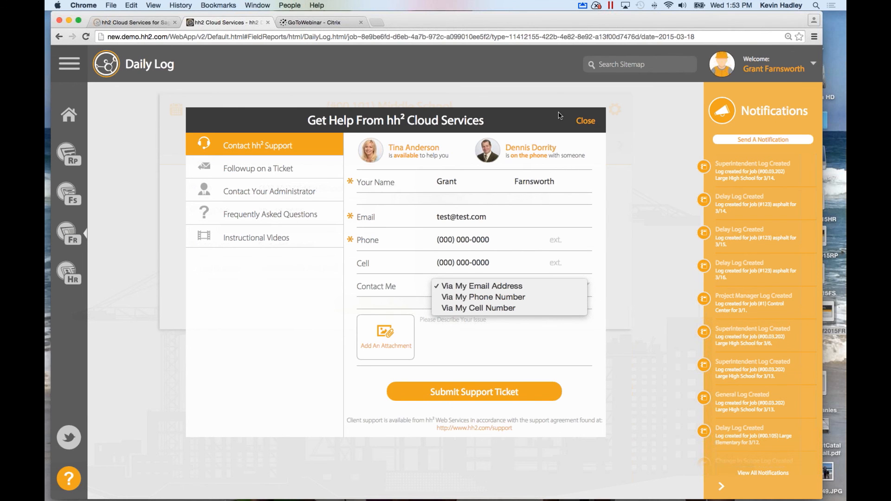
pyautogui.click(580, 122)
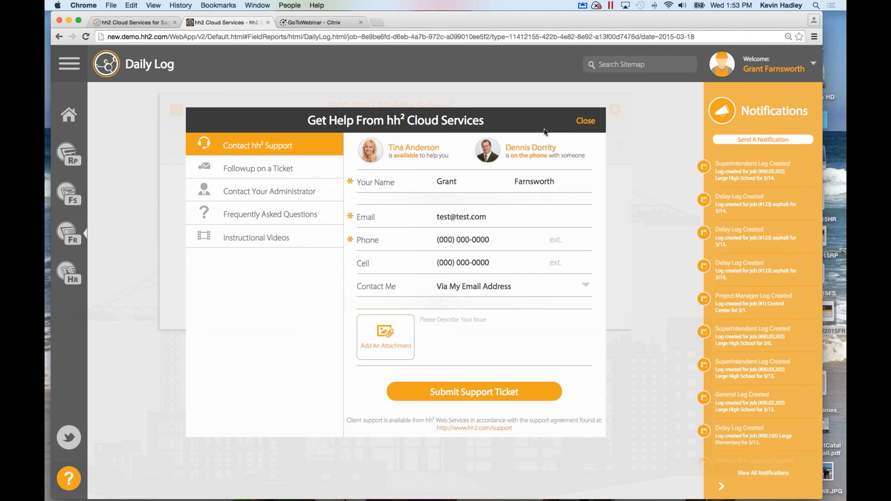
pyautogui.click(587, 122)
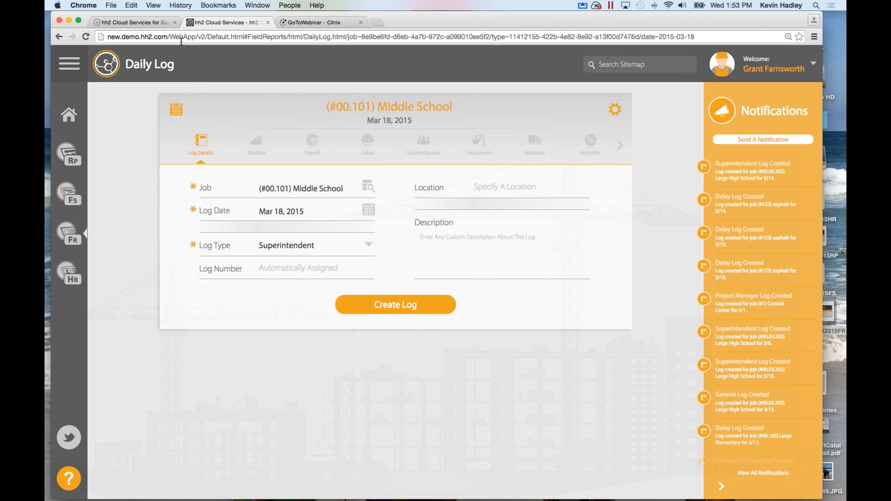
# Switch to the hh2.com homepage tab and scroll up toward the hh2 Cloud Services header.
pyautogui.click(153, 23)
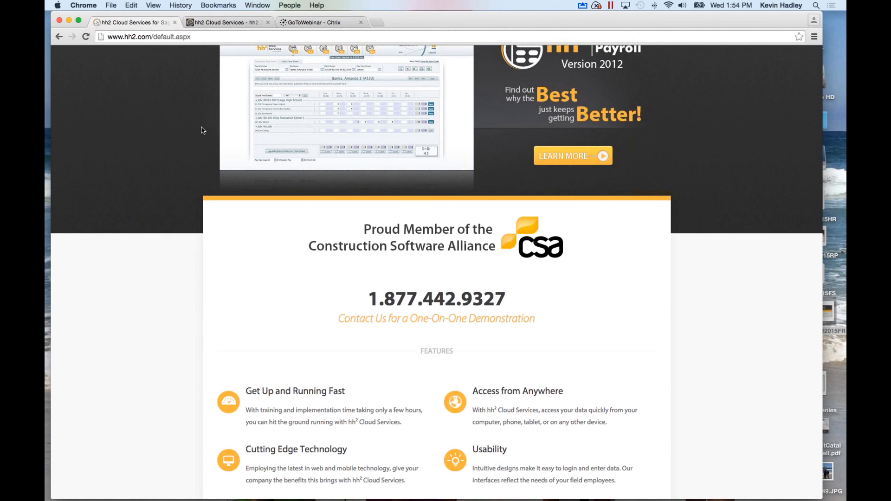
pyautogui.scroll(3, 201, 130)
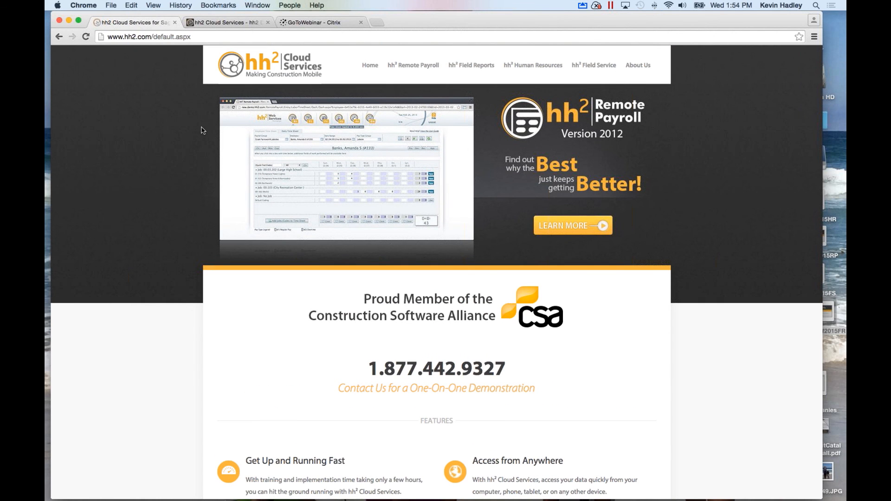